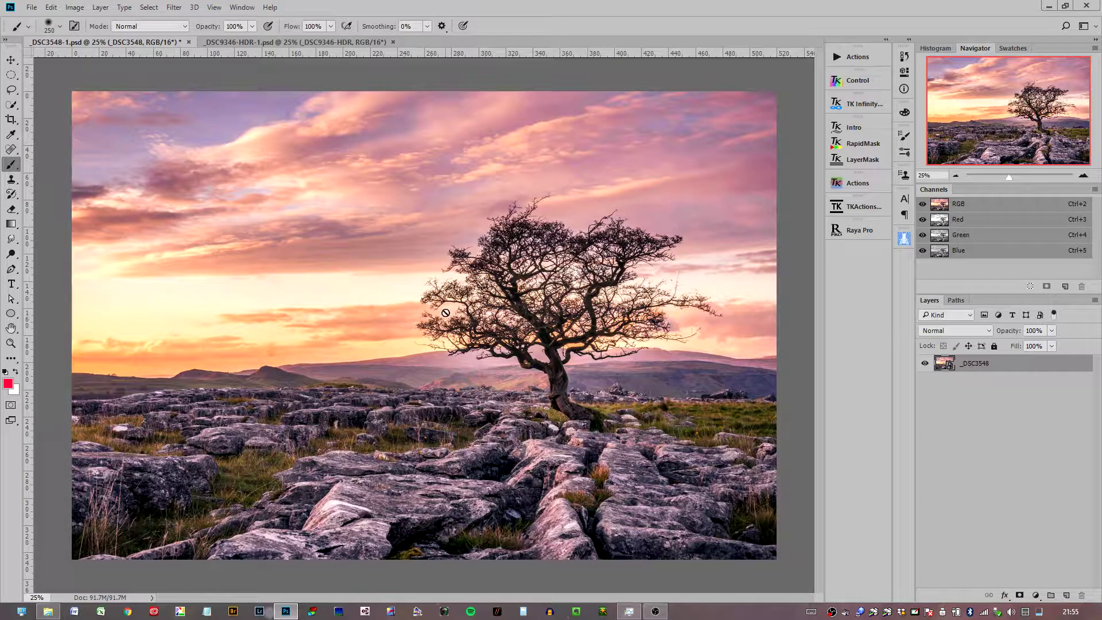
Inspect the tree's branches against the bright sky at 50% magnification.
{"action": "left_click", "coordinate": [1083, 175]}
{"action": "left_click_drag", "start_coordinate": [989, 122], "coordinate": [997, 122]}
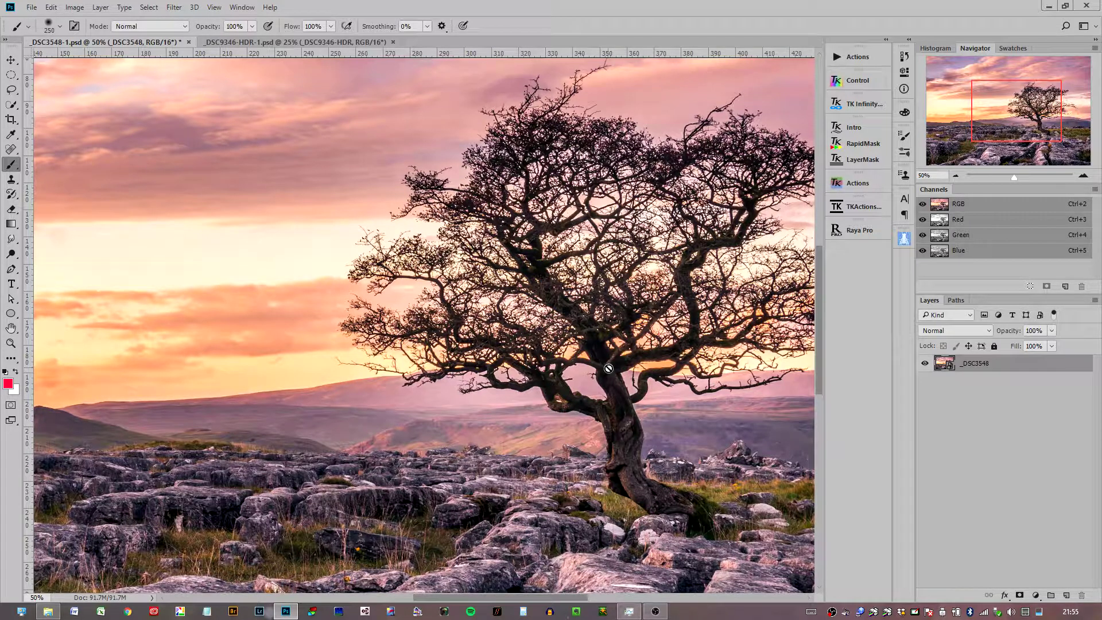
{"action": "left_click_drag", "start_coordinate": [639, 333], "coordinate": [484, 437]}
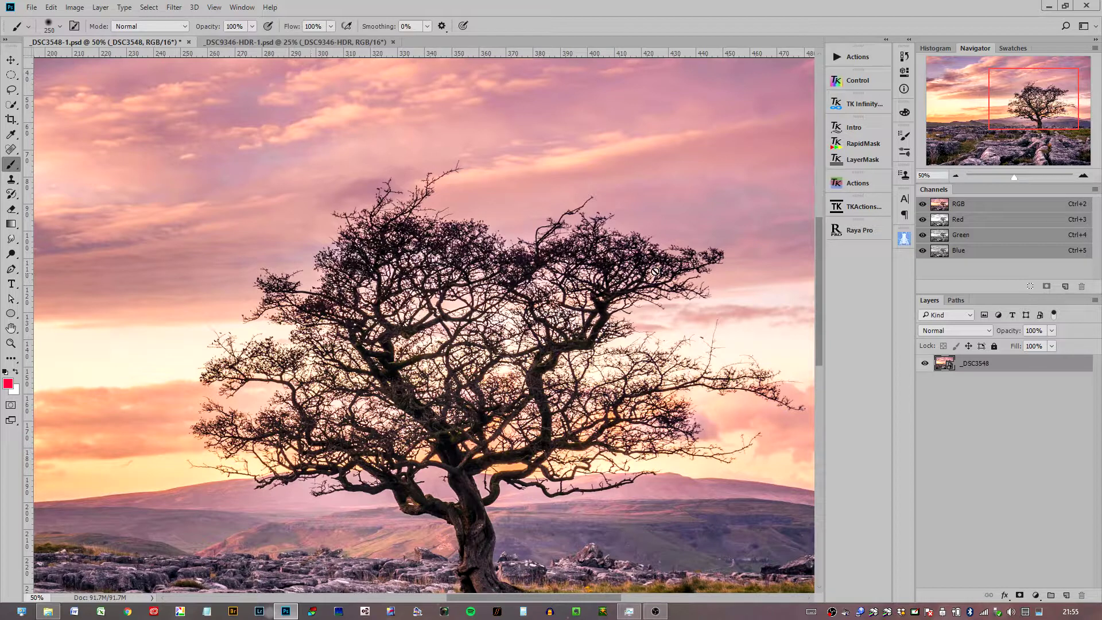
{"action": "left_click", "coordinate": [958, 175]}
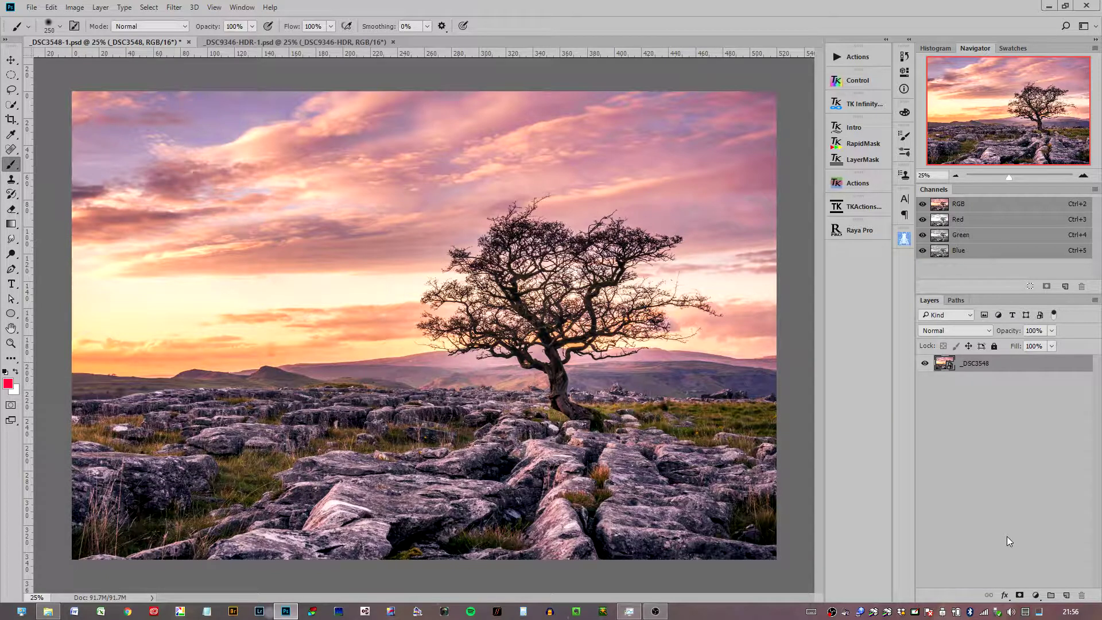
Add a Curves adjustment layer with the Multiply blend mode above the photo and invert its mask to black.
{"action": "left_click", "coordinate": [1036, 596]}
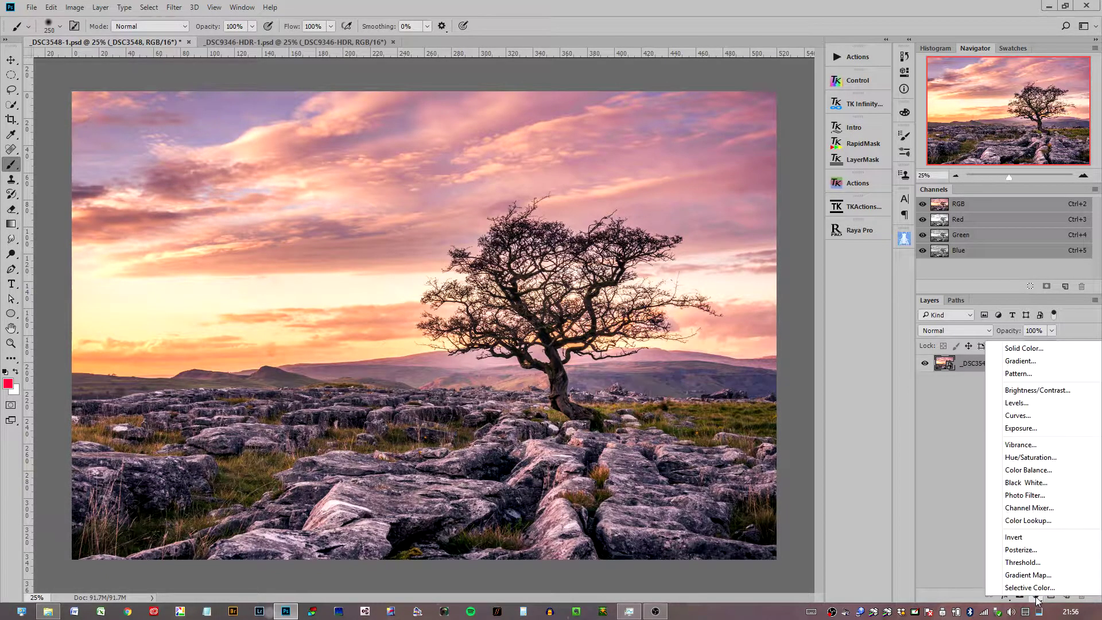
{"action": "left_click", "coordinate": [1013, 418]}
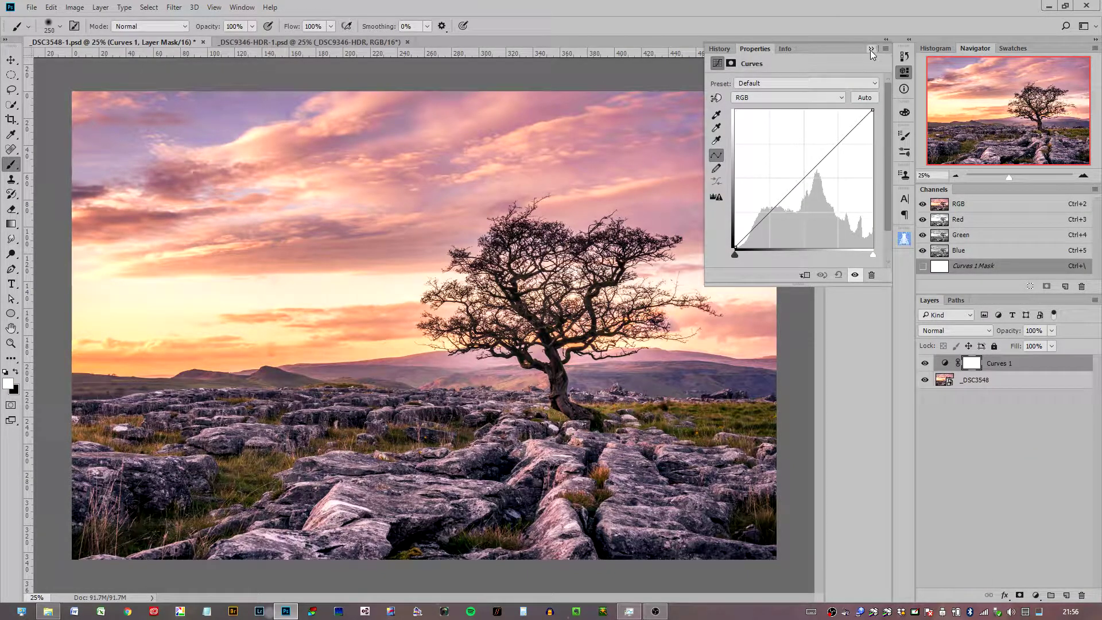
{"action": "left_click", "coordinate": [972, 330]}
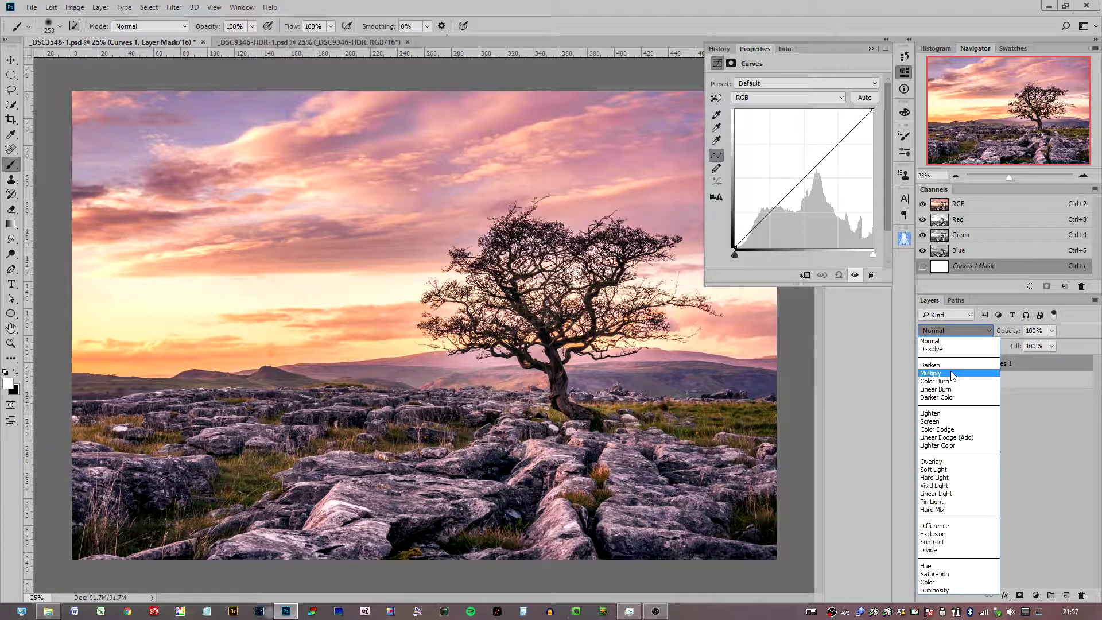
{"action": "left_click", "coordinate": [952, 373]}
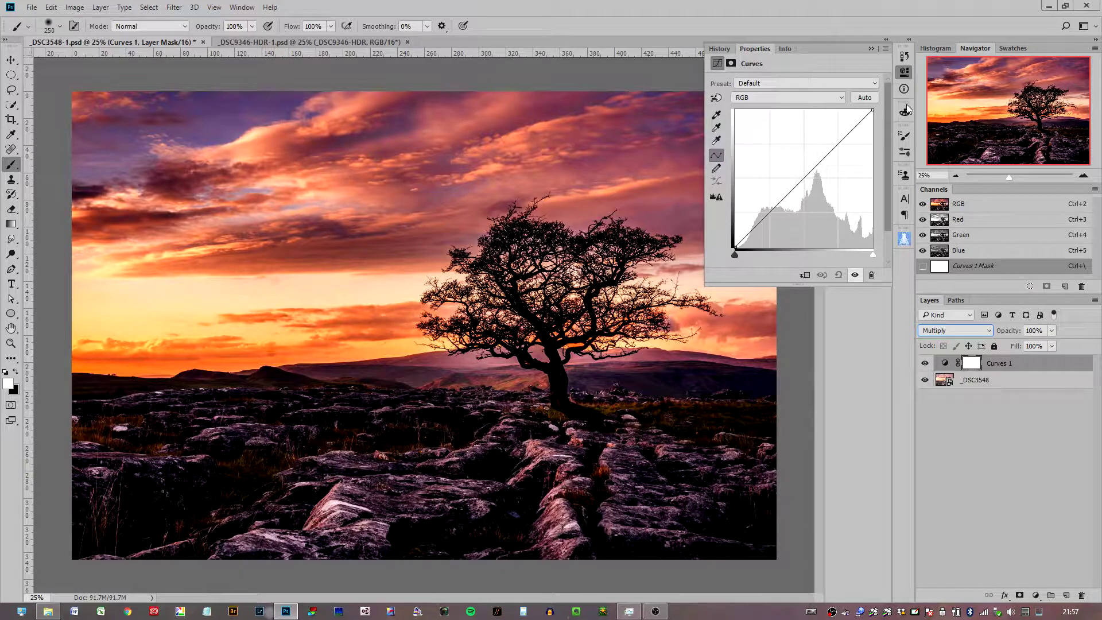
{"action": "left_click", "coordinate": [872, 50]}
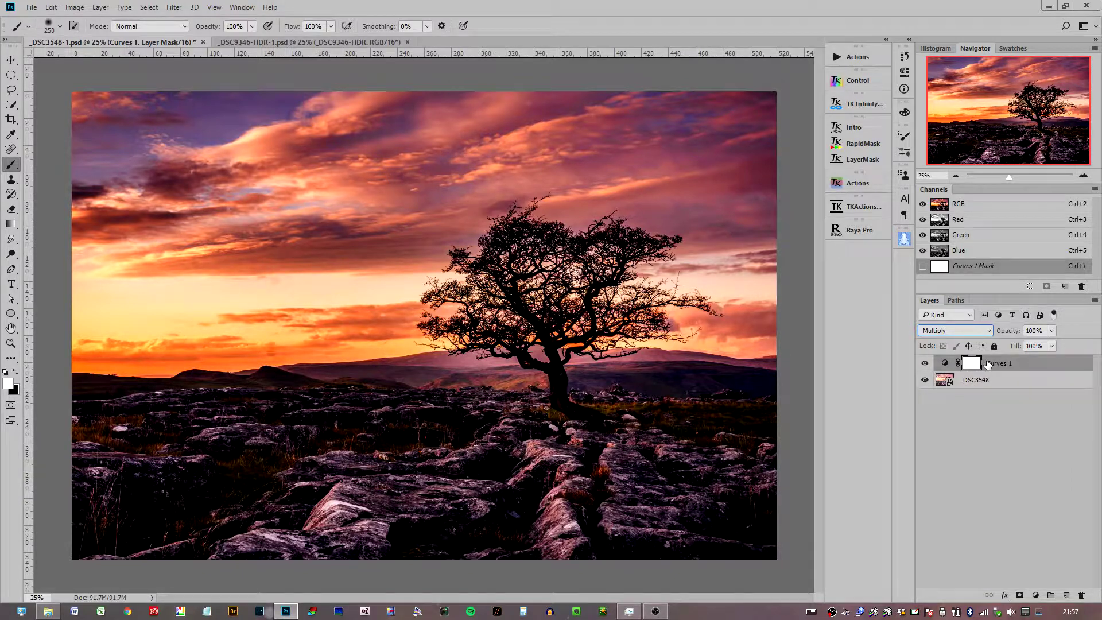
{"action": "key", "text": "ctrl+i"}
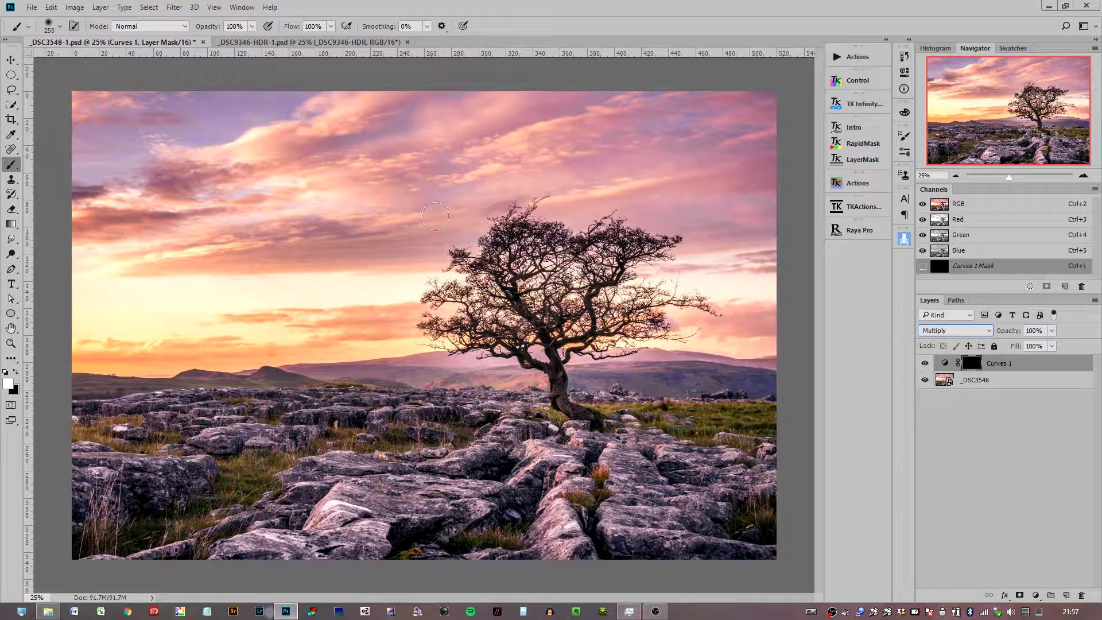
Set the Brush tool to a size of 900 px and a flow of 1%.
{"action": "left_click", "coordinate": [60, 25]}
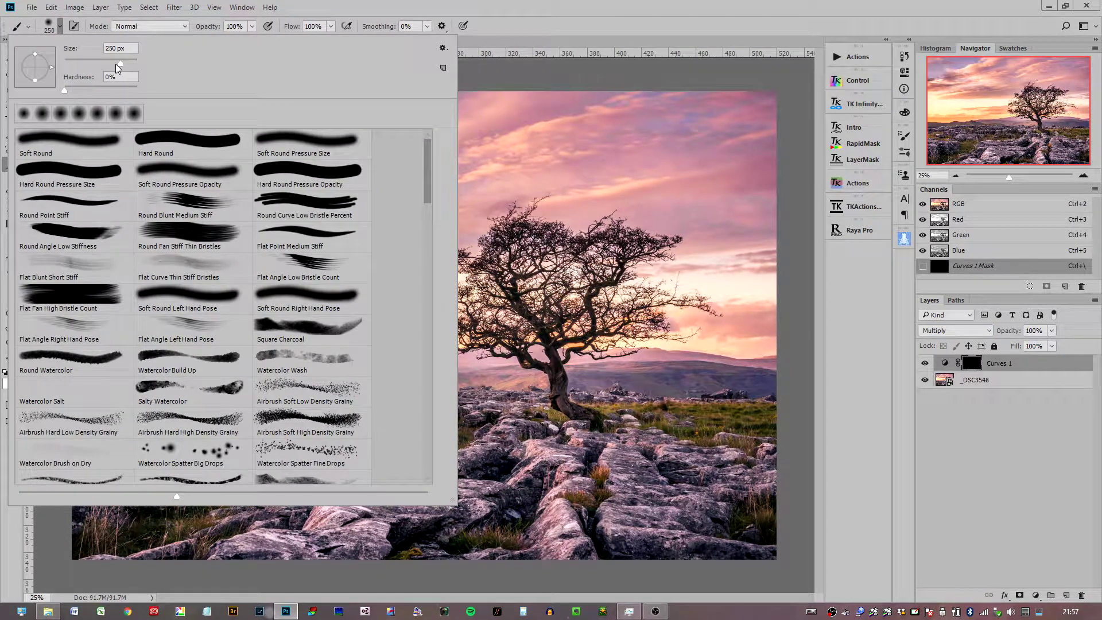
{"action": "left_click_drag", "start_coordinate": [131, 63], "coordinate": [236, 39]}
{"action": "key", "text": "Return"}
{"action": "key", "text": "bracketleft"}
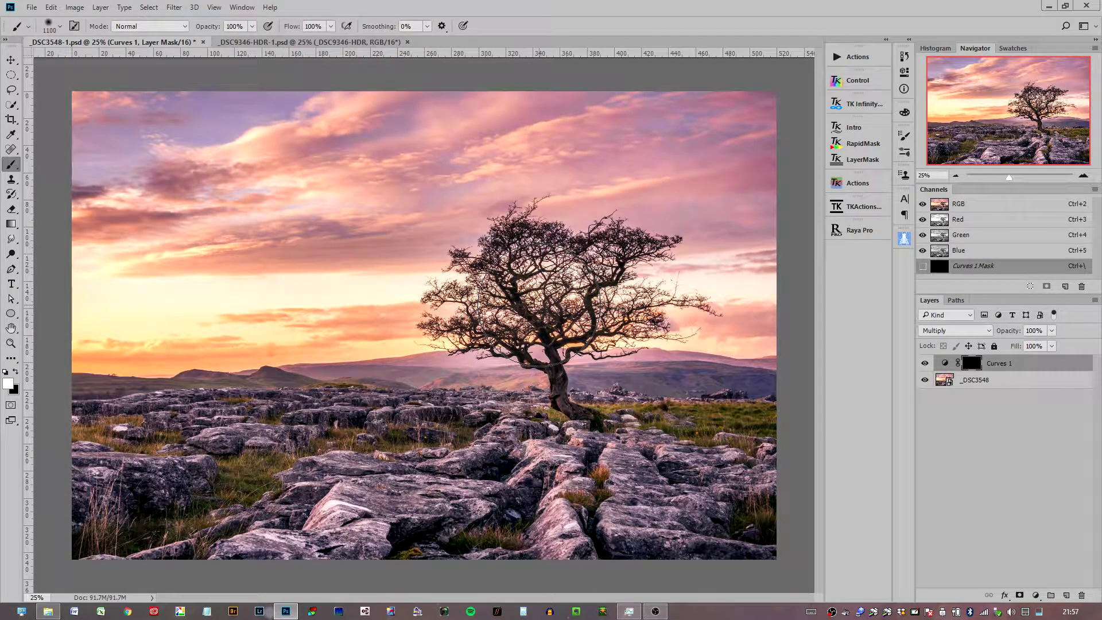
{"action": "key", "text": "bracketleft"}
{"action": "left_click_drag", "start_coordinate": [291, 28], "coordinate": [212, 28]}
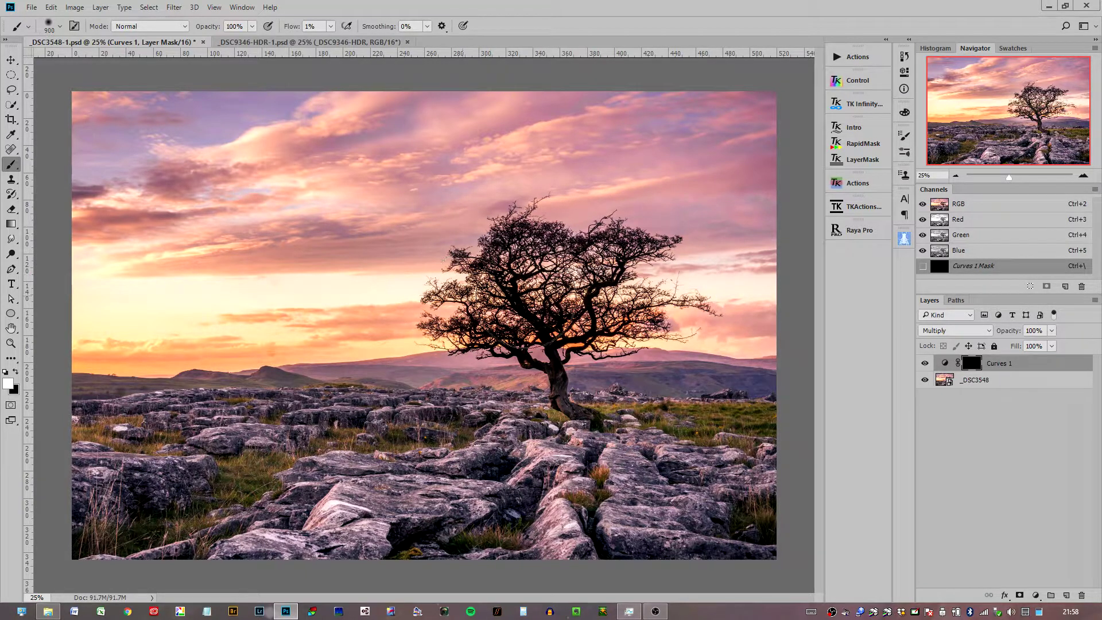
Paint white over the tree on the Curves 1 mask to darken the branches, reducing the brush to 500 px.
{"action": "mouse_move", "coordinate": [468, 302]}
{"action": "left_mouse_down"}
{"action": "mouse_move", "coordinate": [453, 316]}
{"action": "mouse_move", "coordinate": [479, 290]}
{"action": "mouse_move", "coordinate": [524, 305]}
{"action": "mouse_move", "coordinate": [524, 291]}
{"action": "mouse_move", "coordinate": [602, 264]}
{"action": "mouse_move", "coordinate": [643, 298]}
{"action": "mouse_move", "coordinate": [625, 291]}
{"action": "mouse_move", "coordinate": [636, 245]}
{"action": "mouse_move", "coordinate": [542, 240]}
{"action": "mouse_move", "coordinate": [513, 272]}
{"action": "mouse_move", "coordinate": [478, 254]}
{"action": "mouse_move", "coordinate": [461, 271]}
{"action": "mouse_move", "coordinate": [479, 238]}
{"action": "mouse_move", "coordinate": [437, 304]}
{"action": "mouse_move", "coordinate": [485, 353]}
{"action": "mouse_move", "coordinate": [641, 346]}
{"action": "mouse_move", "coordinate": [462, 354]}
{"action": "mouse_move", "coordinate": [515, 306]}
{"action": "mouse_move", "coordinate": [505, 238]}
{"action": "mouse_move", "coordinate": [530, 241]}
{"action": "mouse_move", "coordinate": [644, 298]}
{"action": "mouse_move", "coordinate": [658, 311]}
{"action": "mouse_move", "coordinate": [651, 323]}
{"action": "mouse_move", "coordinate": [676, 333]}
{"action": "left_mouse_up"}
{"action": "key", "text": "bracketleft"}
{"action": "key", "text": "bracketleft"}
{"action": "key", "text": "bracketleft"}
{"action": "key", "text": "bracketleft"}
{"action": "mouse_move", "coordinate": [537, 290]}
{"action": "left_mouse_down"}
{"action": "mouse_move", "coordinate": [514, 296]}
{"action": "mouse_move", "coordinate": [620, 301]}
{"action": "mouse_move", "coordinate": [657, 431]}
{"action": "mouse_move", "coordinate": [466, 344]}
{"action": "mouse_move", "coordinate": [471, 387]}
{"action": "mouse_move", "coordinate": [661, 379]}
{"action": "mouse_move", "coordinate": [488, 387]}
{"action": "mouse_move", "coordinate": [480, 380]}
{"action": "mouse_move", "coordinate": [534, 374]}
{"action": "mouse_move", "coordinate": [508, 376]}
{"action": "mouse_move", "coordinate": [529, 345]}
{"action": "mouse_move", "coordinate": [486, 244]}
{"action": "mouse_move", "coordinate": [597, 259]}
{"action": "mouse_move", "coordinate": [533, 248]}
{"action": "mouse_move", "coordinate": [528, 328]}
{"action": "mouse_move", "coordinate": [451, 308]}
{"action": "mouse_move", "coordinate": [463, 313]}
{"action": "mouse_move", "coordinate": [460, 327]}
{"action": "mouse_move", "coordinate": [485, 313]}
{"action": "mouse_move", "coordinate": [692, 337]}
{"action": "mouse_move", "coordinate": [614, 330]}
{"action": "mouse_move", "coordinate": [577, 365]}
{"action": "mouse_move", "coordinate": [548, 345]}
{"action": "mouse_move", "coordinate": [569, 376]}
{"action": "mouse_move", "coordinate": [512, 282]}
{"action": "mouse_move", "coordinate": [545, 363]}
{"action": "mouse_move", "coordinate": [550, 279]}
{"action": "mouse_move", "coordinate": [612, 305]}
{"action": "mouse_move", "coordinate": [640, 368]}
{"action": "mouse_move", "coordinate": [596, 343]}
{"action": "mouse_move", "coordinate": [629, 345]}
{"action": "mouse_move", "coordinate": [568, 340]}
{"action": "mouse_move", "coordinate": [562, 375]}
{"action": "mouse_move", "coordinate": [562, 356]}
{"action": "mouse_move", "coordinate": [568, 370]}
{"action": "mouse_move", "coordinate": [627, 264]}
{"action": "mouse_move", "coordinate": [483, 330]}
{"action": "mouse_move", "coordinate": [528, 333]}
{"action": "mouse_move", "coordinate": [632, 284]}
{"action": "mouse_move", "coordinate": [551, 341]}
{"action": "mouse_move", "coordinate": [545, 324]}
{"action": "mouse_move", "coordinate": [482, 303]}
{"action": "mouse_move", "coordinate": [640, 277]}
{"action": "mouse_move", "coordinate": [577, 284]}
{"action": "mouse_move", "coordinate": [638, 352]}
{"action": "mouse_move", "coordinate": [593, 344]}
{"action": "left_mouse_up"}
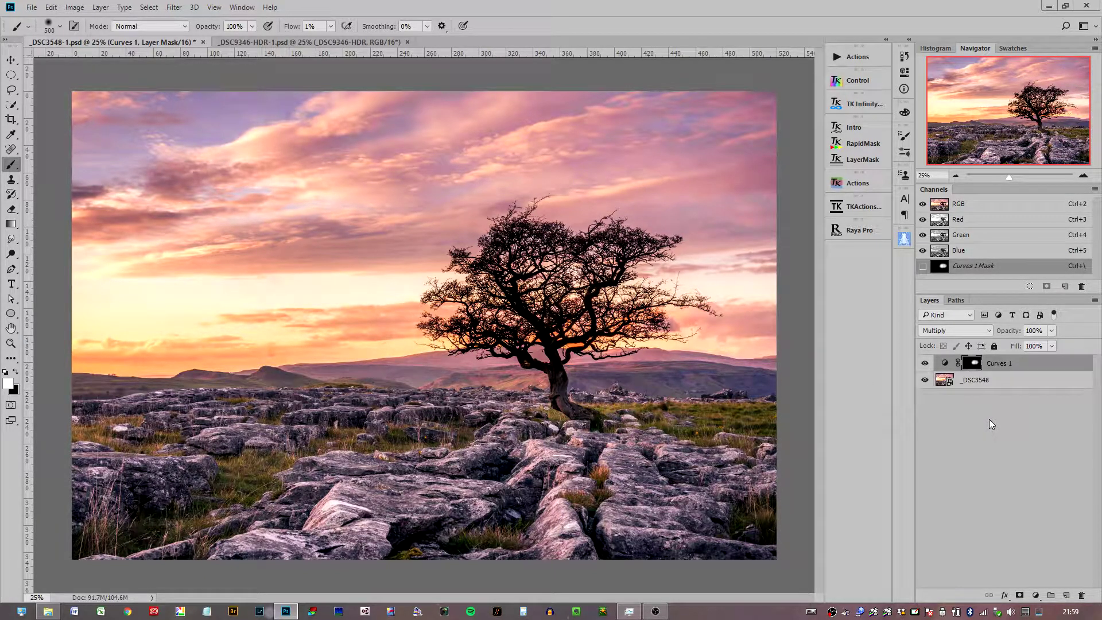
In the blending options of Curves 1, split the black Blend If slider of the underlying layer and extend its upper half to 255.
{"action": "double_click", "coordinate": [1074, 366]}
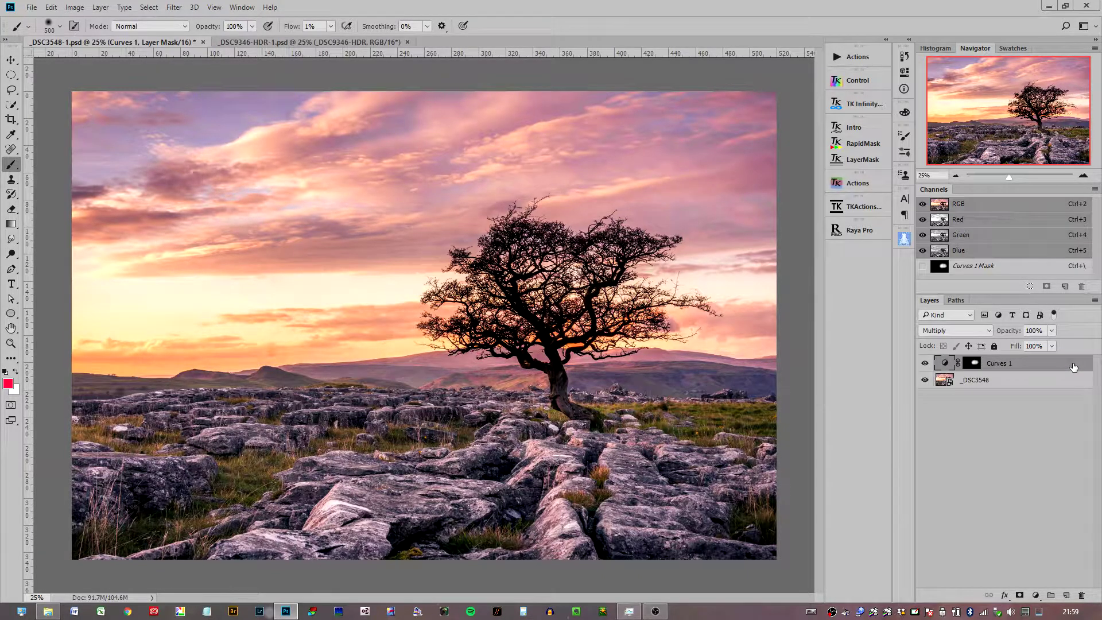
{"action": "left_click_drag", "start_coordinate": [855, 240], "coordinate": [911, 273]}
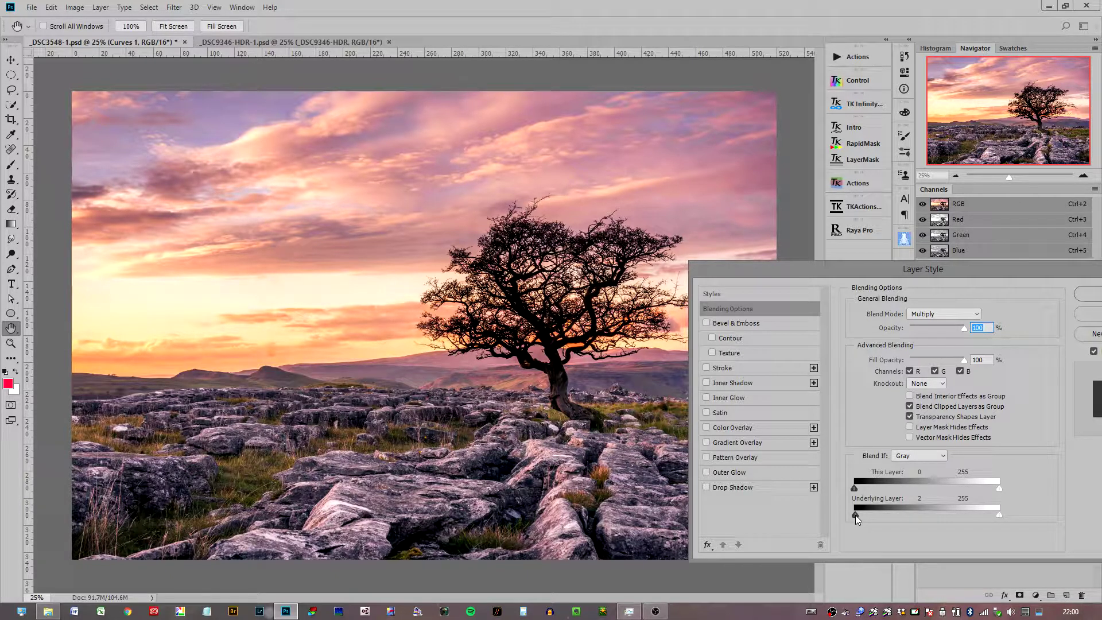
{"action": "left_click_drag", "start_coordinate": [856, 515], "coordinate": [858, 512], "text": "alt"}
{"action": "left_click_drag", "start_coordinate": [869, 515], "coordinate": [871, 515], "text": "alt"}
{"action": "left_click_drag", "start_coordinate": [911, 516], "coordinate": [918, 516]}
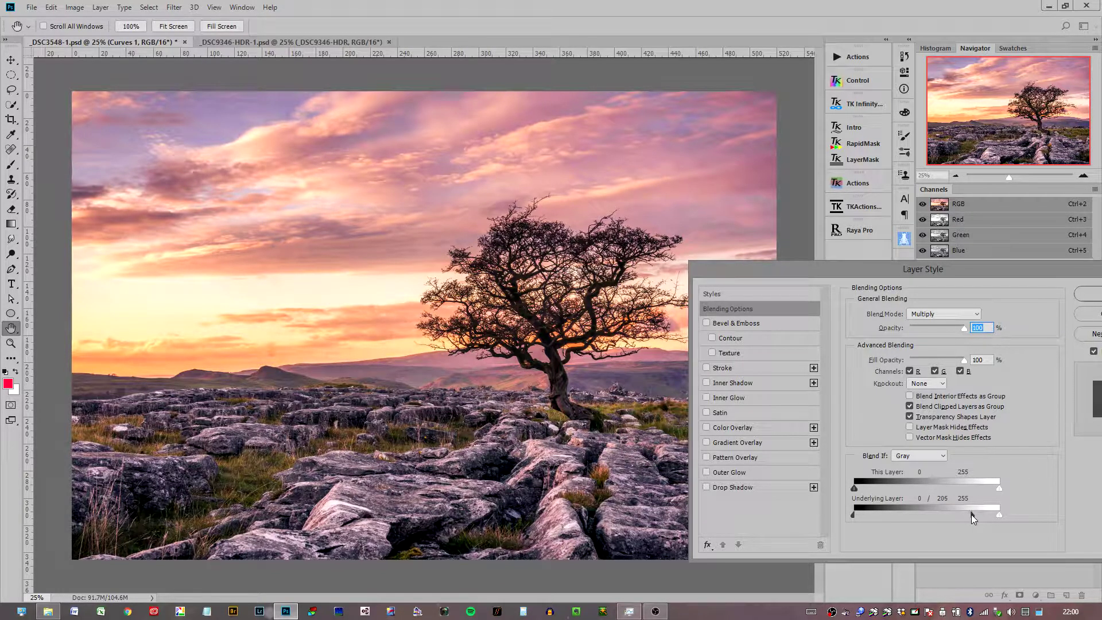
{"action": "left_click_drag", "start_coordinate": [988, 512], "coordinate": [1000, 513]}
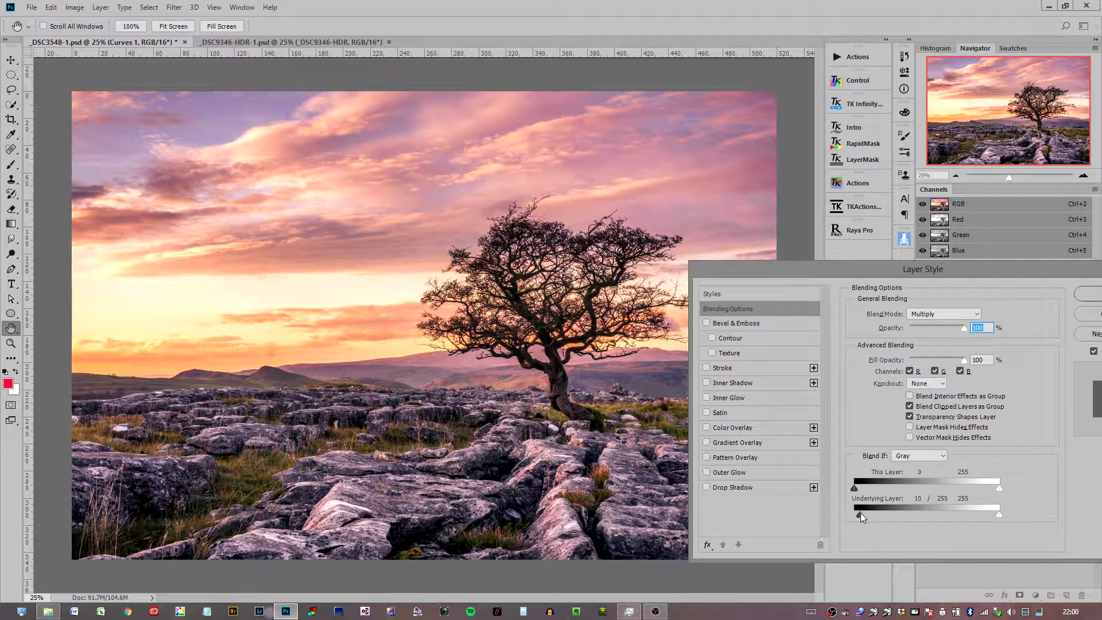
Try raising the lower half of the split underlying black slider to about 95 and bring it back to 0.
{"action": "left_click_drag", "start_coordinate": [865, 513], "coordinate": [870, 513]}
{"action": "left_click_drag", "start_coordinate": [883, 517], "coordinate": [891, 516]}
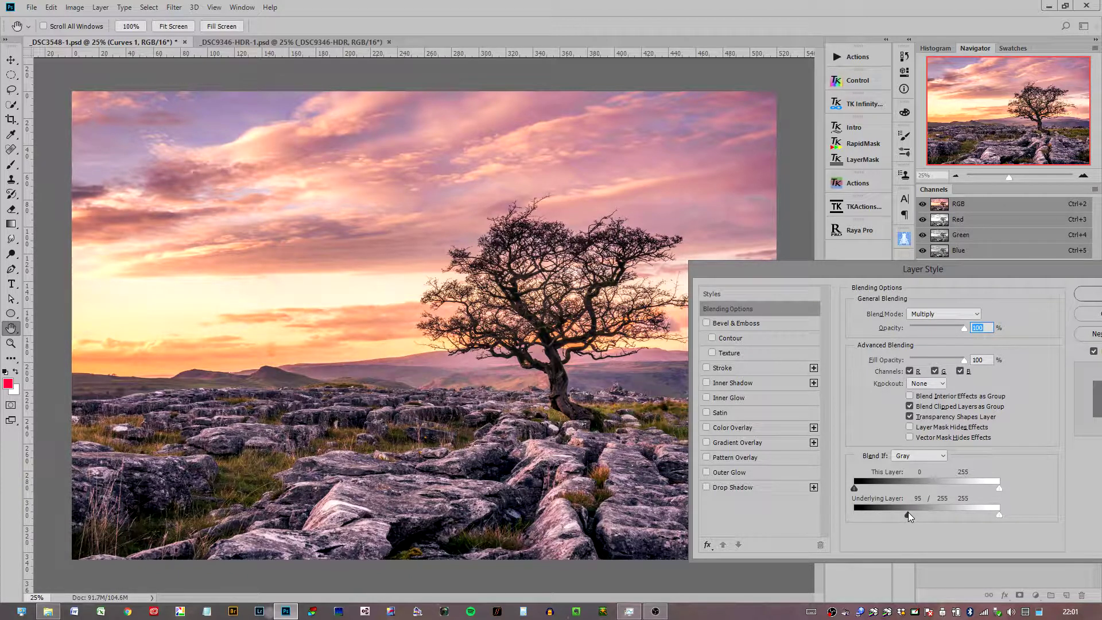
{"action": "mouse_move", "coordinate": [911, 513]}
{"action": "left_mouse_down"}
{"action": "mouse_move", "coordinate": [975, 512]}
{"action": "mouse_move", "coordinate": [894, 514]}
{"action": "left_mouse_up"}
{"action": "left_click_drag", "start_coordinate": [872, 515], "coordinate": [851, 515]}
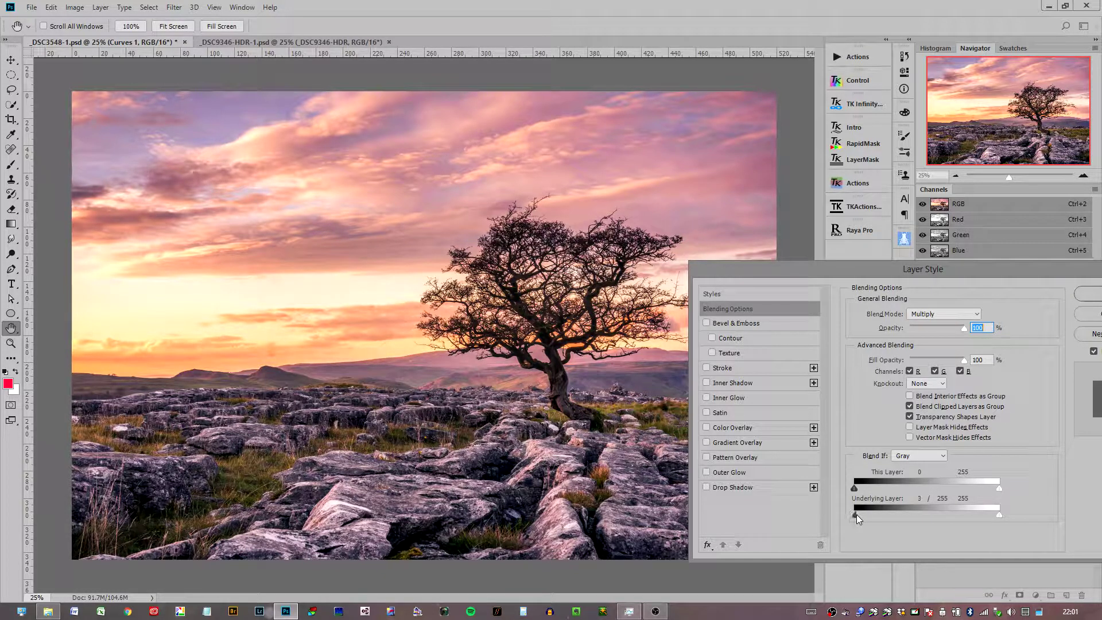
{"action": "left_click_drag", "start_coordinate": [862, 514], "coordinate": [863, 515]}
Set the upper half of the underlying layer's black slider to 225 and apply the blending options.
{"action": "left_click_drag", "start_coordinate": [1000, 515], "coordinate": [992, 514]}
{"action": "left_click_drag", "start_coordinate": [959, 270], "coordinate": [888, 270]}
{"action": "left_click", "coordinate": [1021, 288]}
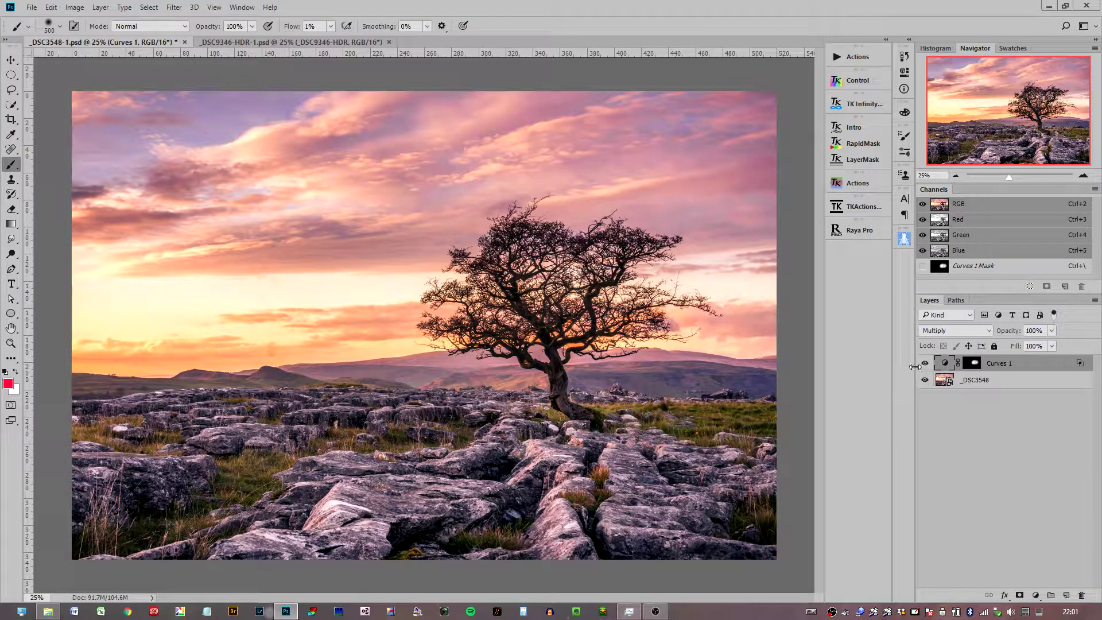
Toggle the visibility of the Curves 1 layer to compare the tree before and after the adjustment.
{"action": "left_click", "coordinate": [925, 363]}
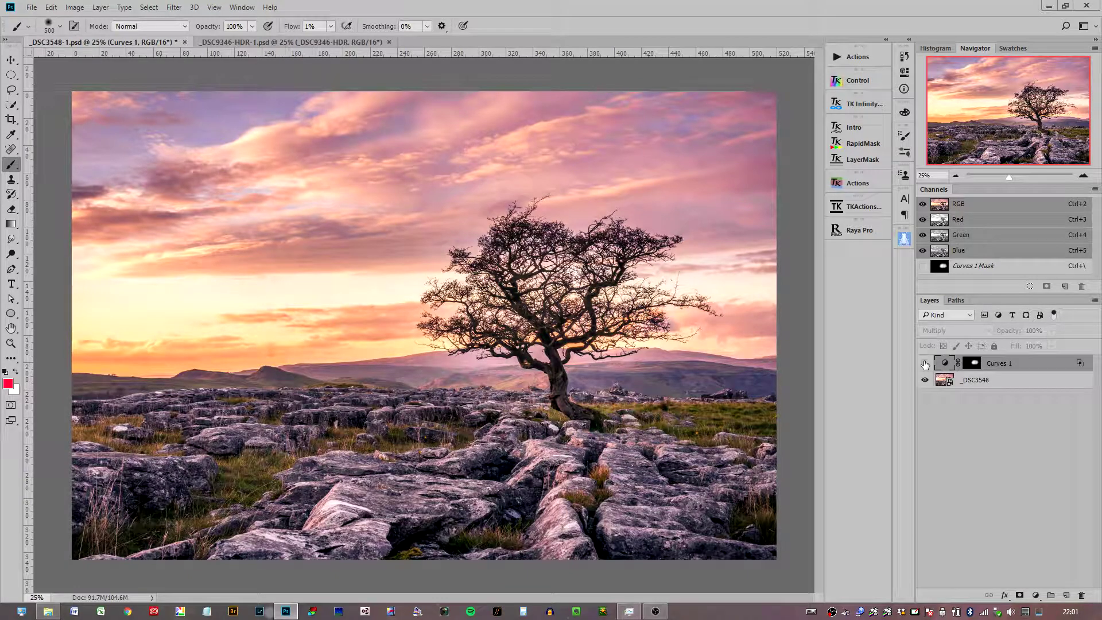
{"action": "left_click", "coordinate": [925, 363]}
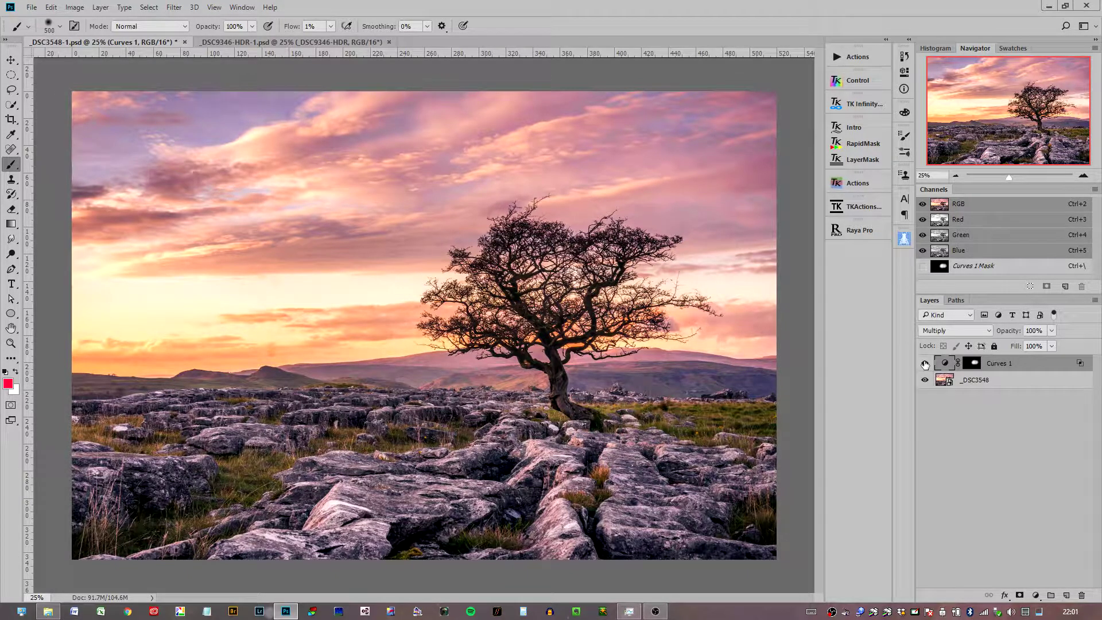
{"action": "left_click", "coordinate": [925, 363]}
{"action": "left_click", "coordinate": [925, 363]}
{"action": "left_click", "coordinate": [925, 363]}
{"action": "left_click", "coordinate": [925, 364]}
Remove the Blend If range from the Curves 1 layer in its blending options.
{"action": "double_click", "coordinate": [1080, 366]}
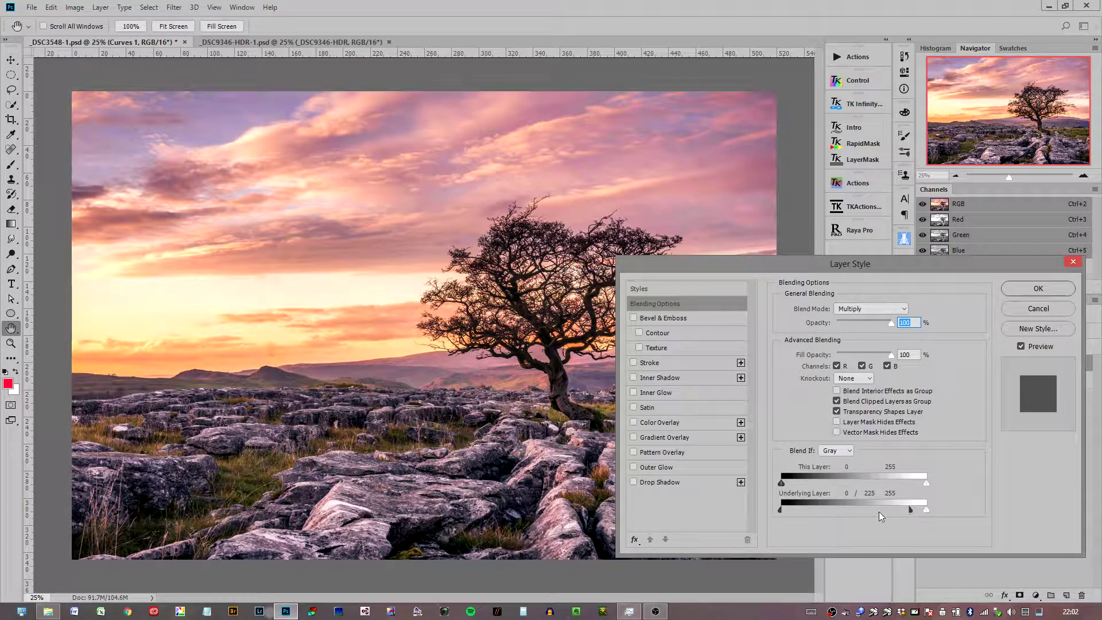
{"action": "left_click", "coordinate": [1040, 287]}
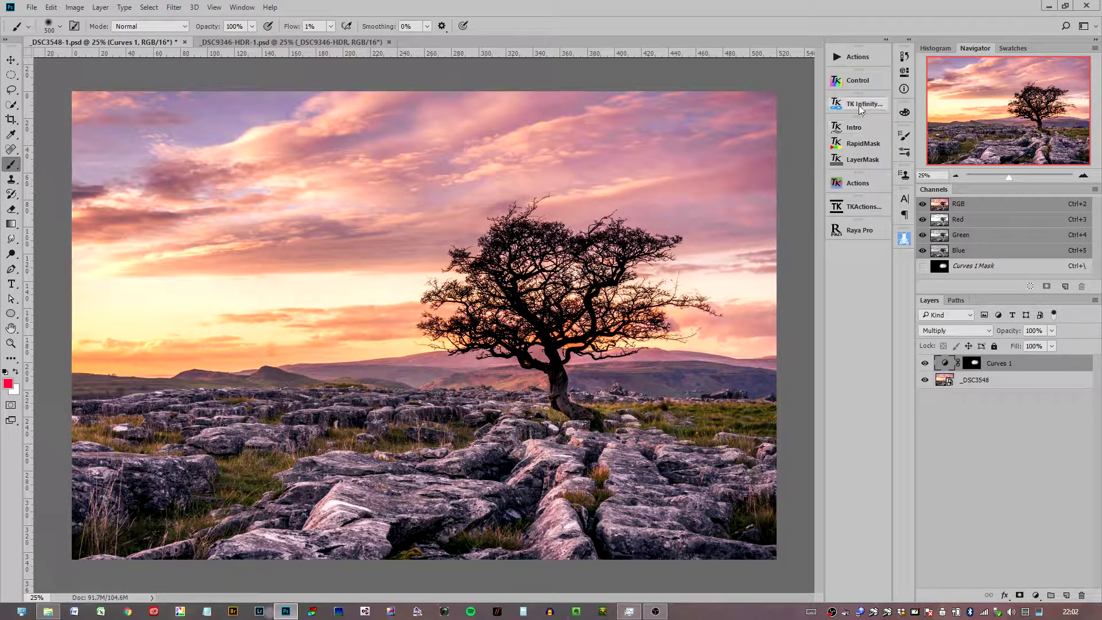
{"action": "left_click", "coordinate": [838, 129]}
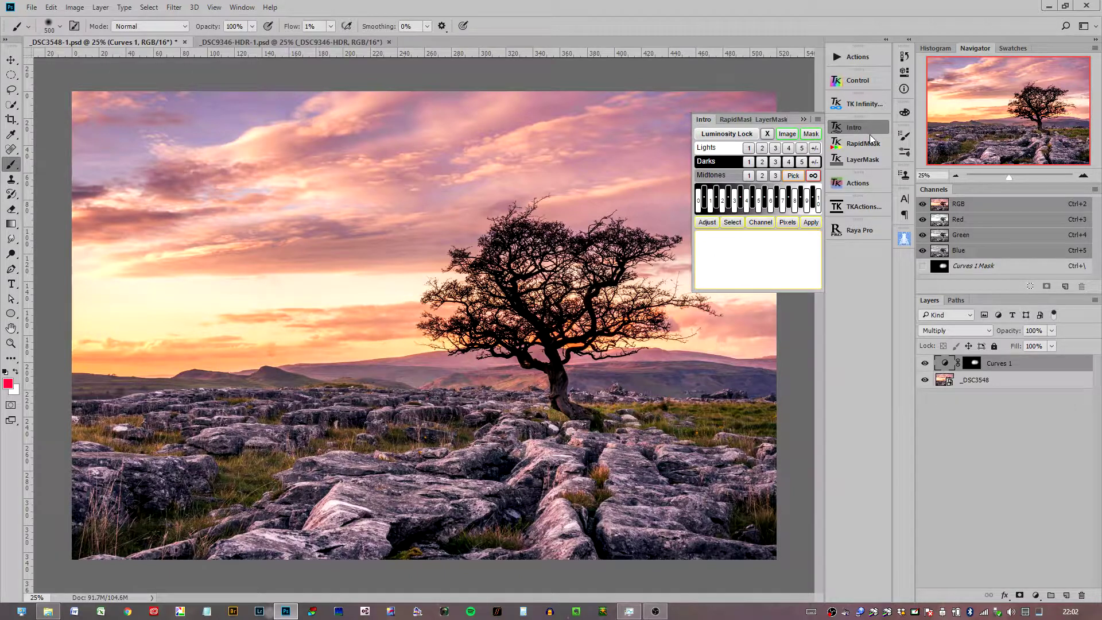
{"action": "left_click", "coordinate": [864, 128]}
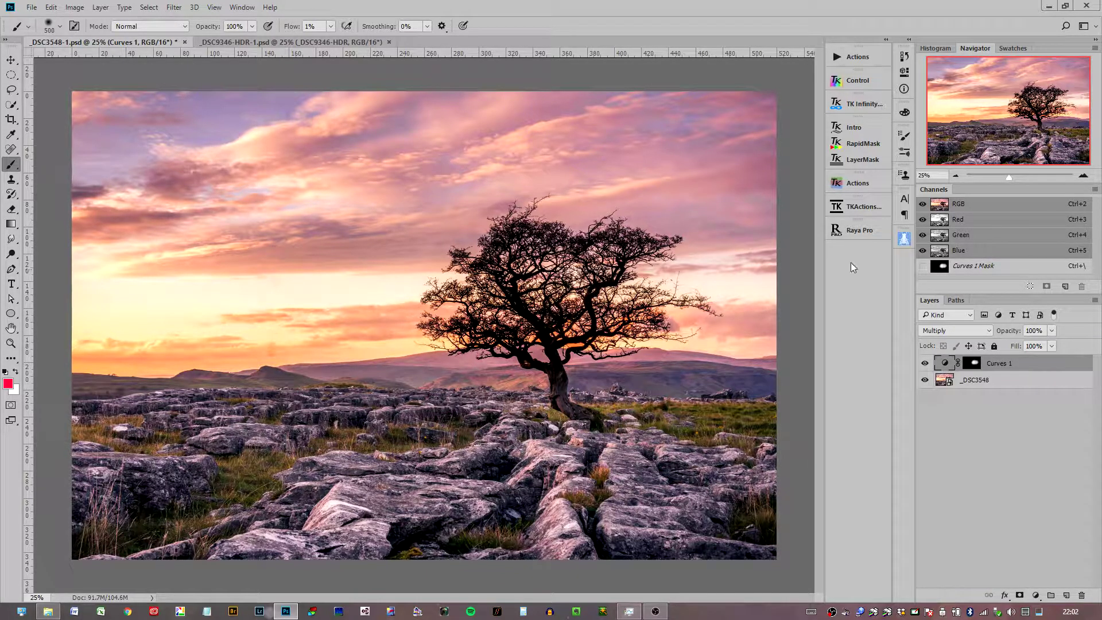
Compare the tree's contrast in the Red, Green and Blue channels and duplicate the Red channel.
{"action": "left_click", "coordinate": [962, 222]}
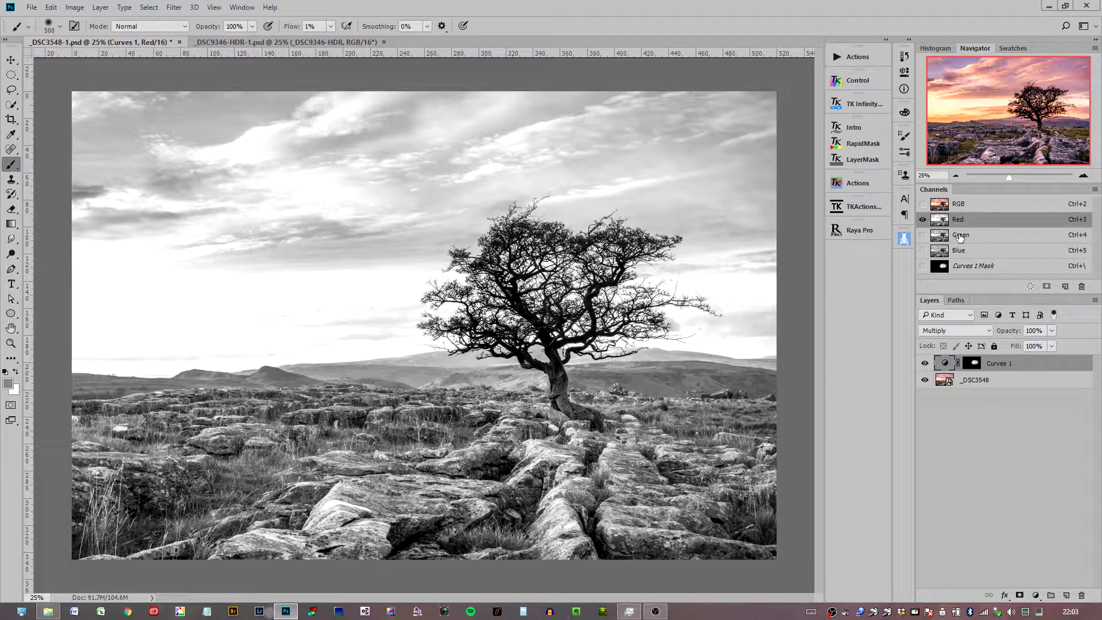
{"action": "left_click", "coordinate": [960, 235]}
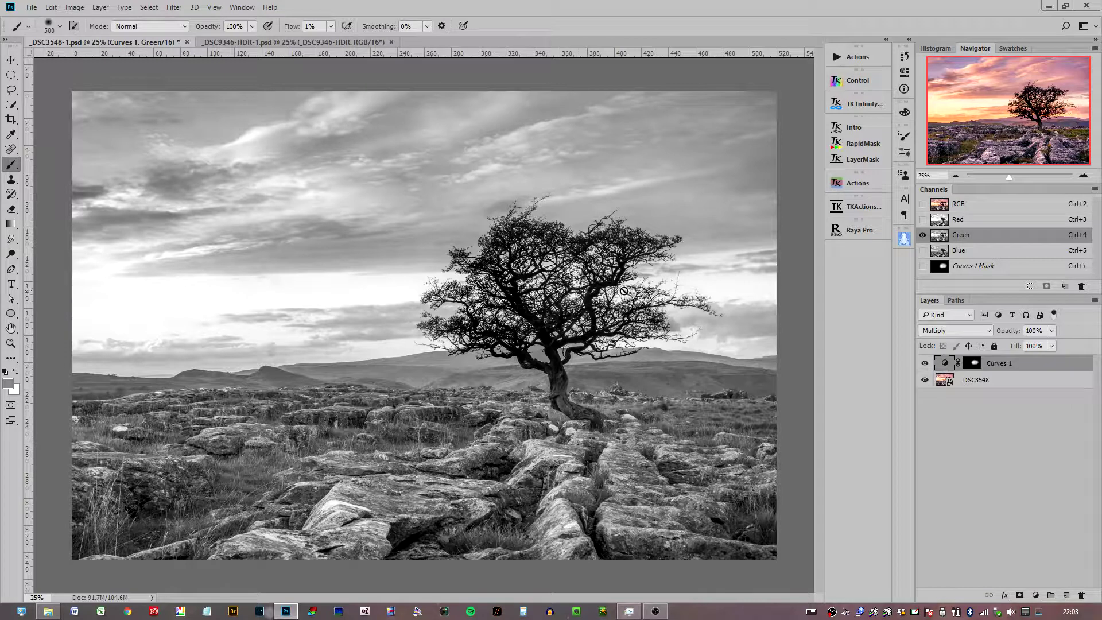
{"action": "left_click", "coordinate": [957, 251]}
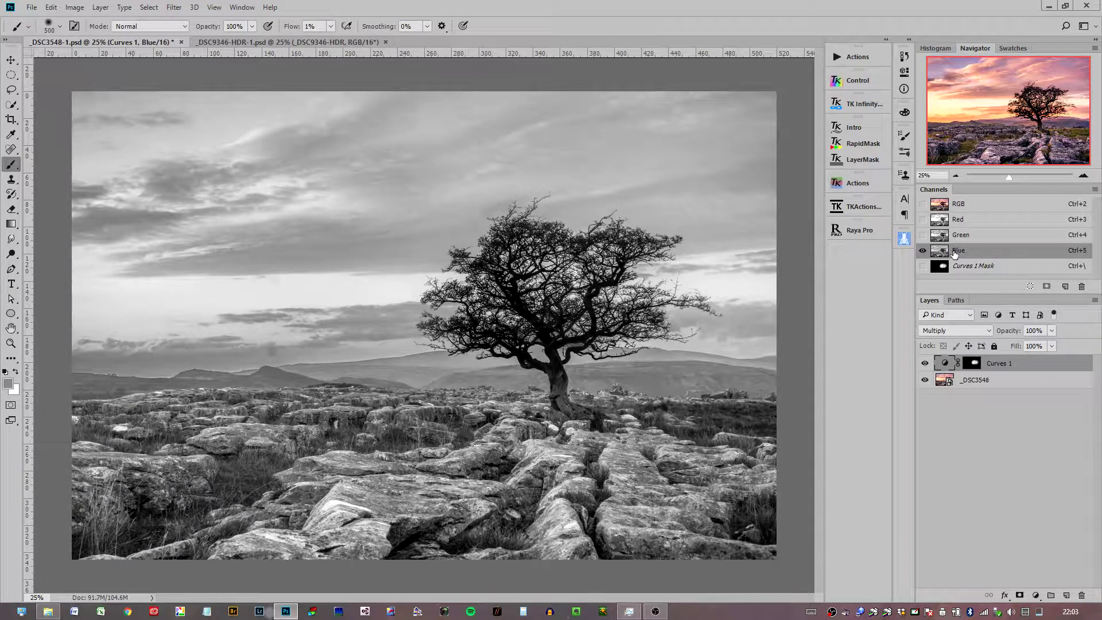
{"action": "left_click", "coordinate": [962, 222]}
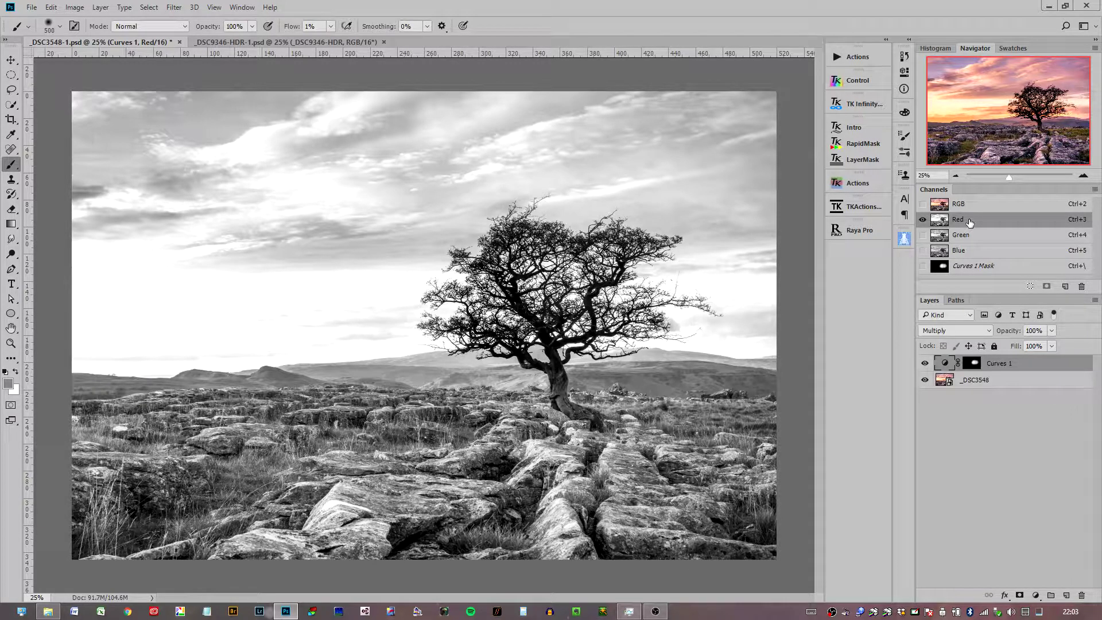
{"action": "left_click_drag", "start_coordinate": [970, 222], "coordinate": [1066, 286]}
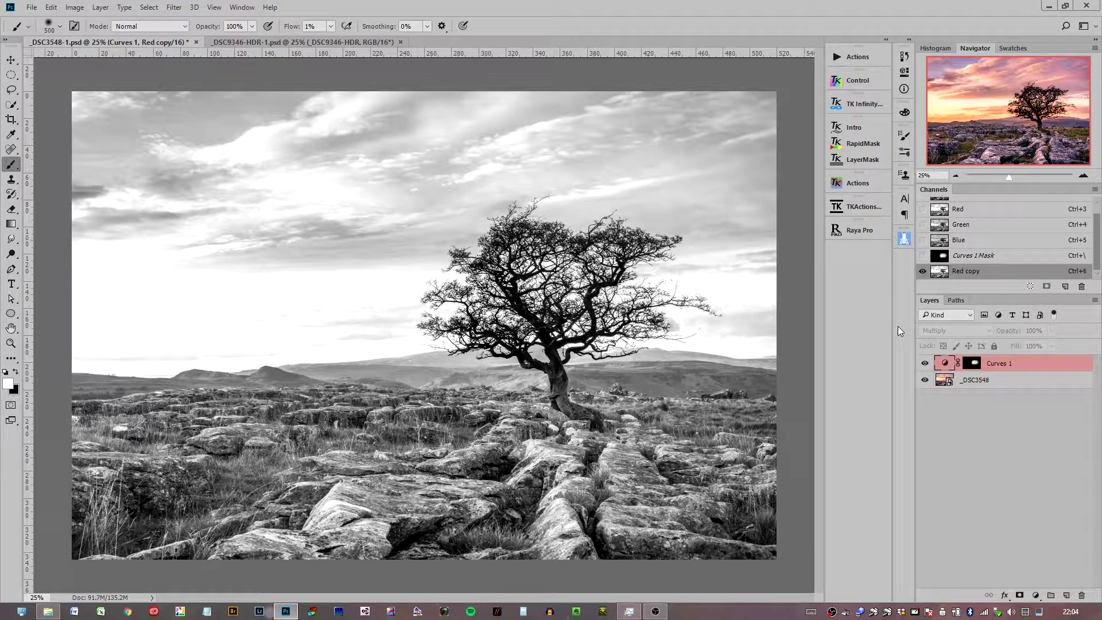
Apply a Levels adjustment to the Red copy channel with input black 15, midtone 0.62 and white 161.
{"action": "key", "text": "ctrl+l"}
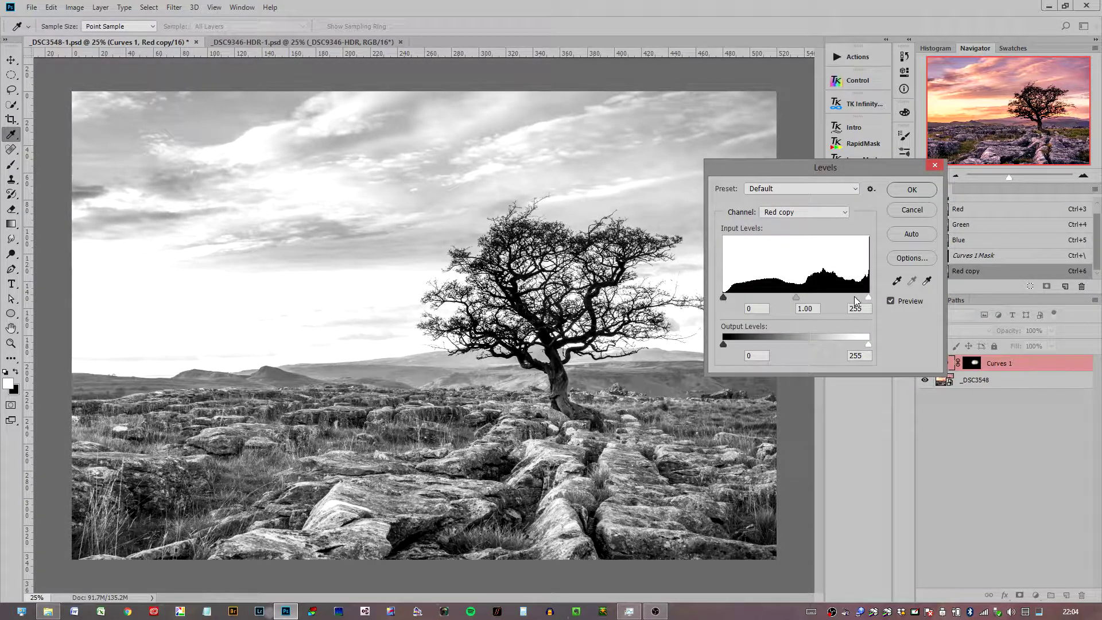
{"action": "left_click_drag", "start_coordinate": [868, 299], "coordinate": [825, 297]}
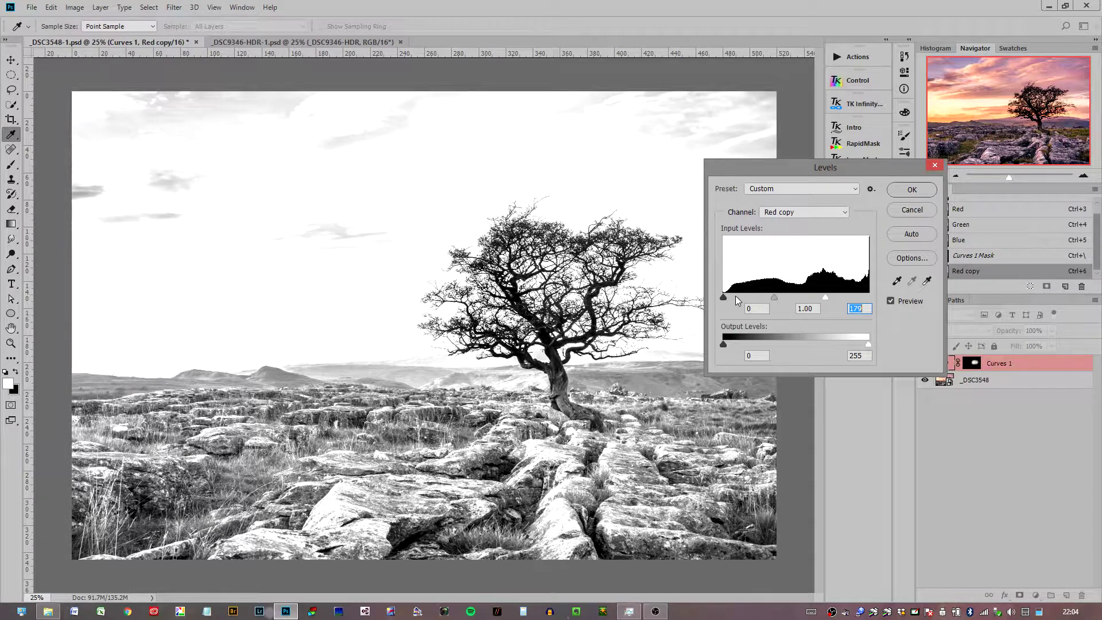
{"action": "mouse_move", "coordinate": [725, 296]}
{"action": "left_mouse_down"}
{"action": "mouse_move", "coordinate": [743, 298]}
{"action": "mouse_move", "coordinate": [732, 297]}
{"action": "left_mouse_up"}
{"action": "left_click_drag", "start_coordinate": [825, 297], "coordinate": [815, 296]}
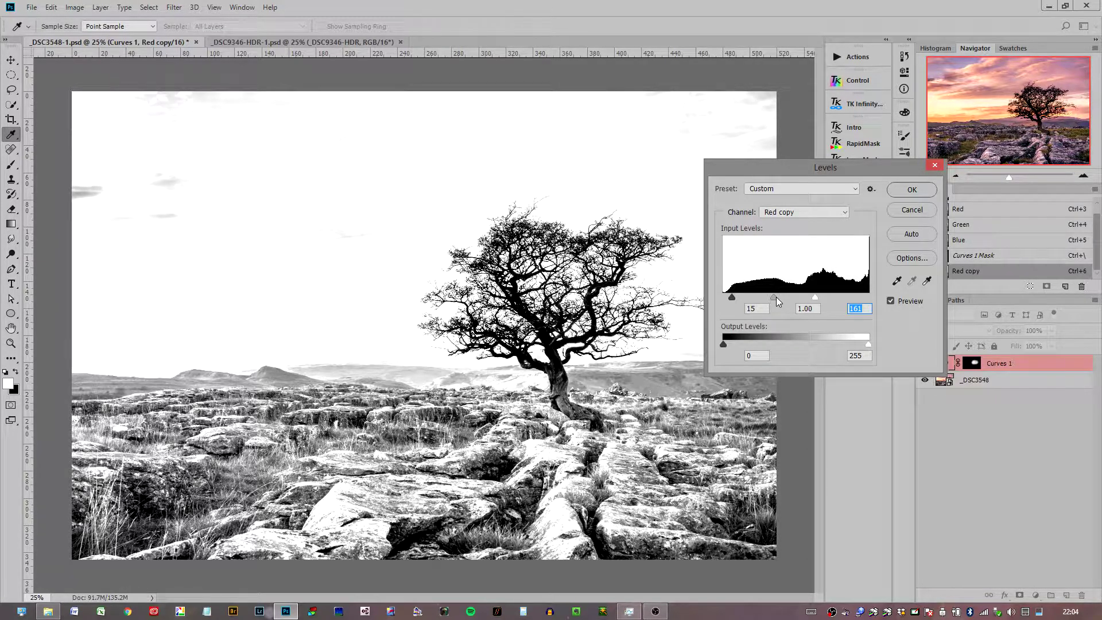
{"action": "left_click_drag", "start_coordinate": [776, 297], "coordinate": [778, 298]}
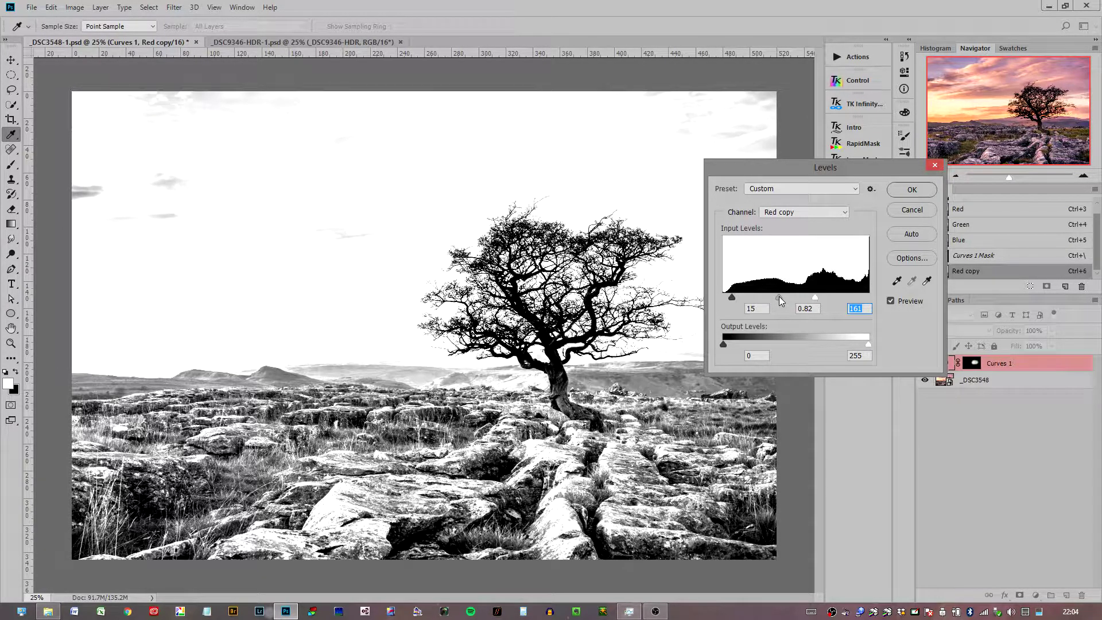
{"action": "left_click_drag", "start_coordinate": [783, 297], "coordinate": [784, 297]}
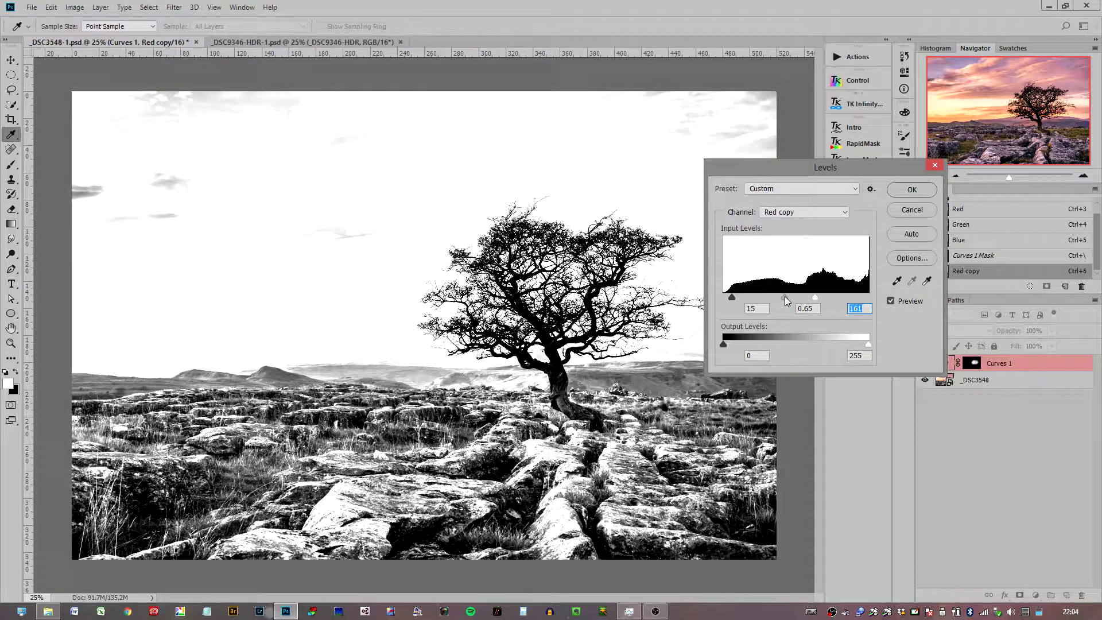
{"action": "left_click_drag", "start_coordinate": [787, 295], "coordinate": [787, 295]}
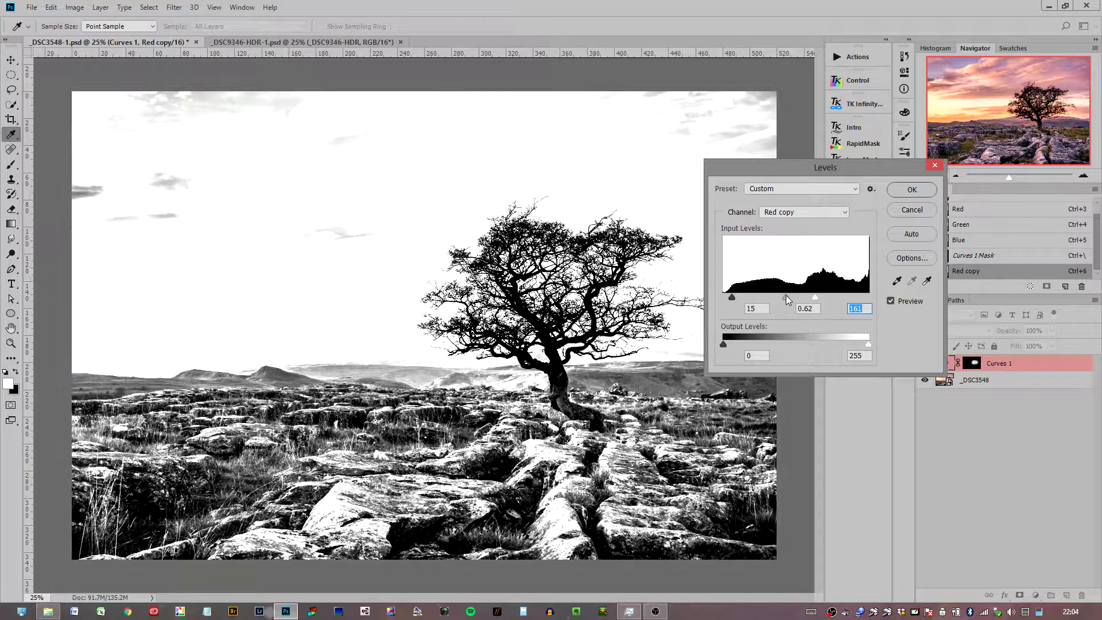
{"action": "left_click", "coordinate": [912, 190]}
Set the brush flow to 100% and paint black over the tree on the Curves 1 mask through the Red copy selection.
{"action": "key", "text": "b"}
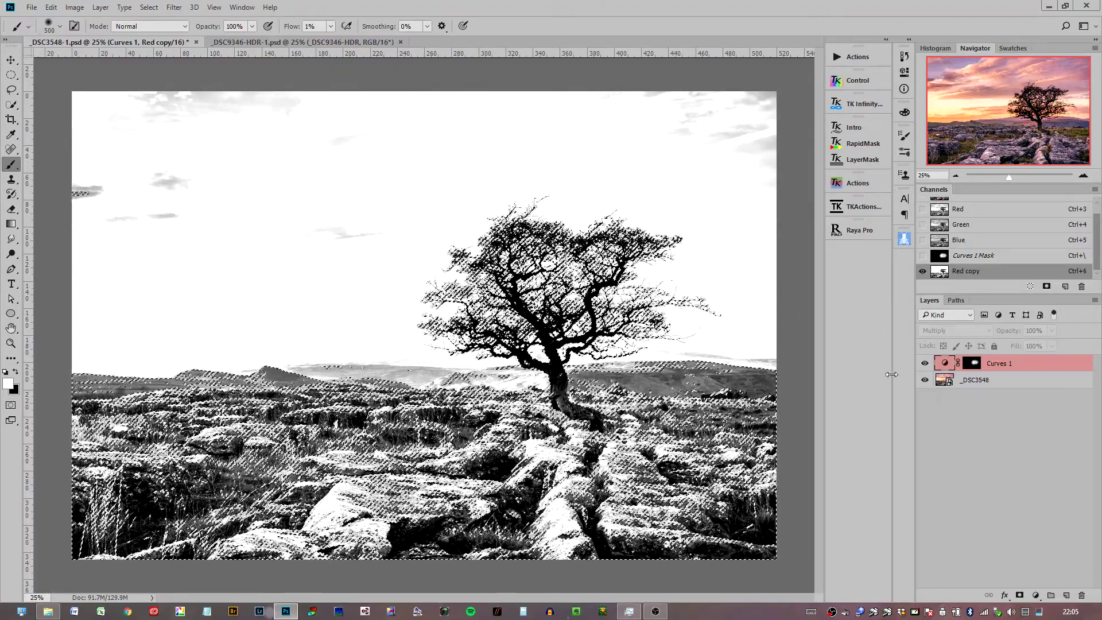
{"action": "key", "text": "ctrl+d"}
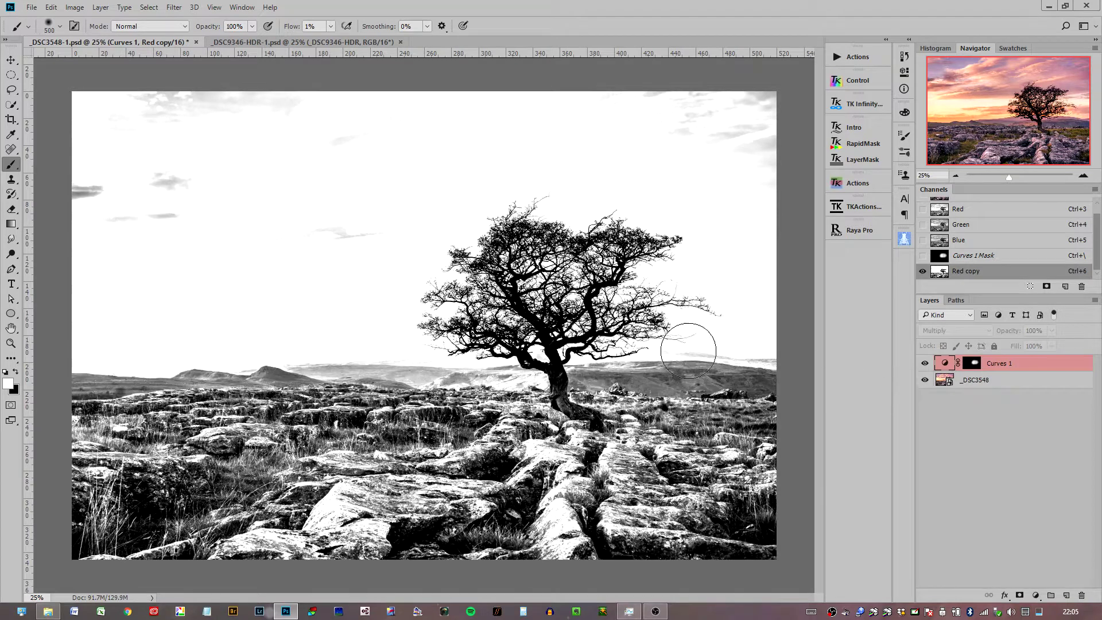
{"action": "left_click", "coordinate": [971, 363]}
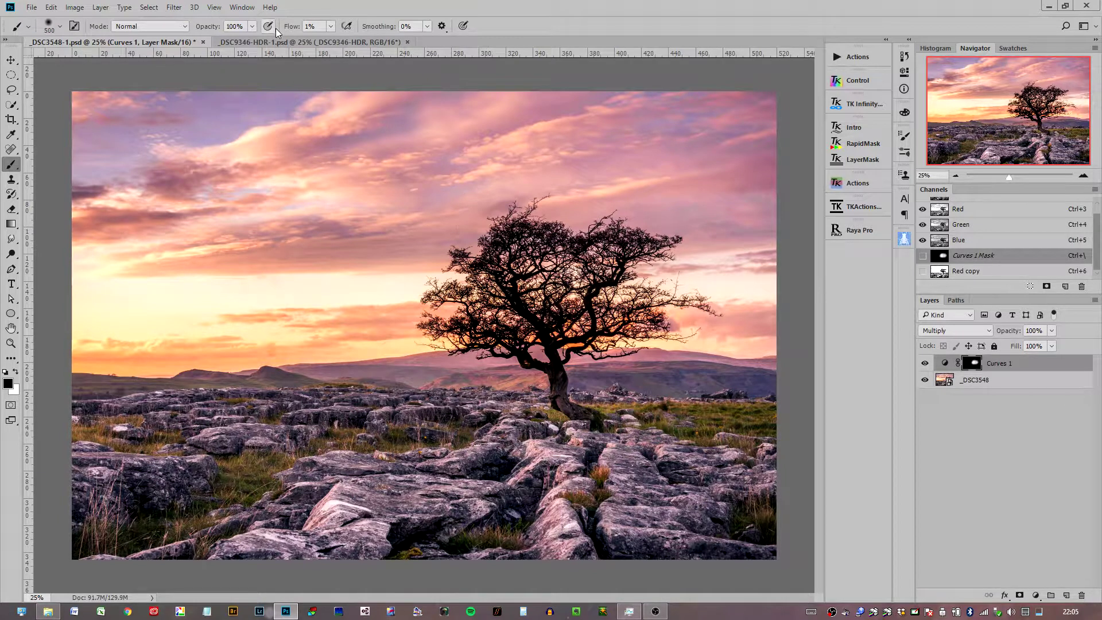
{"action": "left_click_drag", "start_coordinate": [290, 28], "coordinate": [365, 28]}
{"action": "mouse_move", "coordinate": [591, 296]}
{"action": "left_mouse_down"}
{"action": "mouse_move", "coordinate": [617, 256]}
{"action": "mouse_move", "coordinate": [660, 273]}
{"action": "mouse_move", "coordinate": [597, 353]}
{"action": "mouse_move", "coordinate": [471, 321]}
{"action": "mouse_move", "coordinate": [450, 330]}
{"action": "left_mouse_up"}
{"action": "mouse_move", "coordinate": [477, 270]}
{"action": "left_mouse_down"}
{"action": "mouse_move", "coordinate": [559, 244]}
{"action": "mouse_move", "coordinate": [607, 336]}
{"action": "mouse_move", "coordinate": [564, 371]}
{"action": "mouse_move", "coordinate": [491, 345]}
{"action": "mouse_move", "coordinate": [467, 282]}
{"action": "mouse_move", "coordinate": [670, 283]}
{"action": "mouse_move", "coordinate": [652, 322]}
{"action": "mouse_move", "coordinate": [700, 313]}
{"action": "mouse_move", "coordinate": [494, 358]}
{"action": "mouse_move", "coordinate": [516, 357]}
{"action": "mouse_move", "coordinate": [471, 331]}
{"action": "mouse_move", "coordinate": [567, 212]}
{"action": "mouse_move", "coordinate": [635, 222]}
{"action": "mouse_move", "coordinate": [554, 342]}
{"action": "mouse_move", "coordinate": [537, 362]}
{"action": "left_mouse_up"}
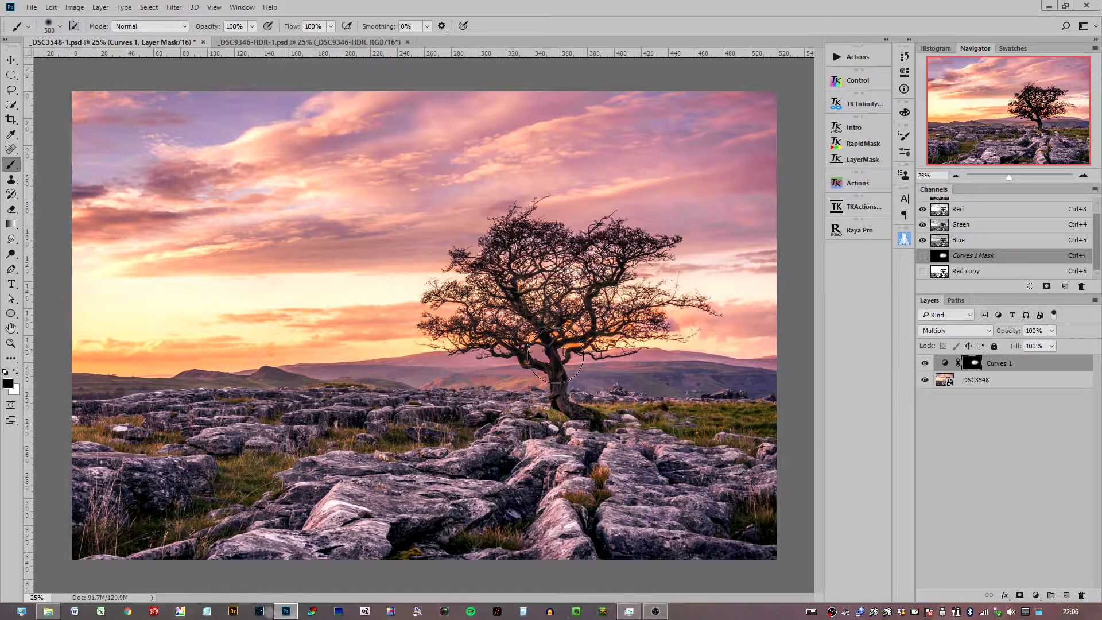
Inspect the Curves 1 layer mask on its own and compare the image with the Curves 1 layer hidden and shown.
{"action": "left_click", "coordinate": [975, 364], "text": "alt"}
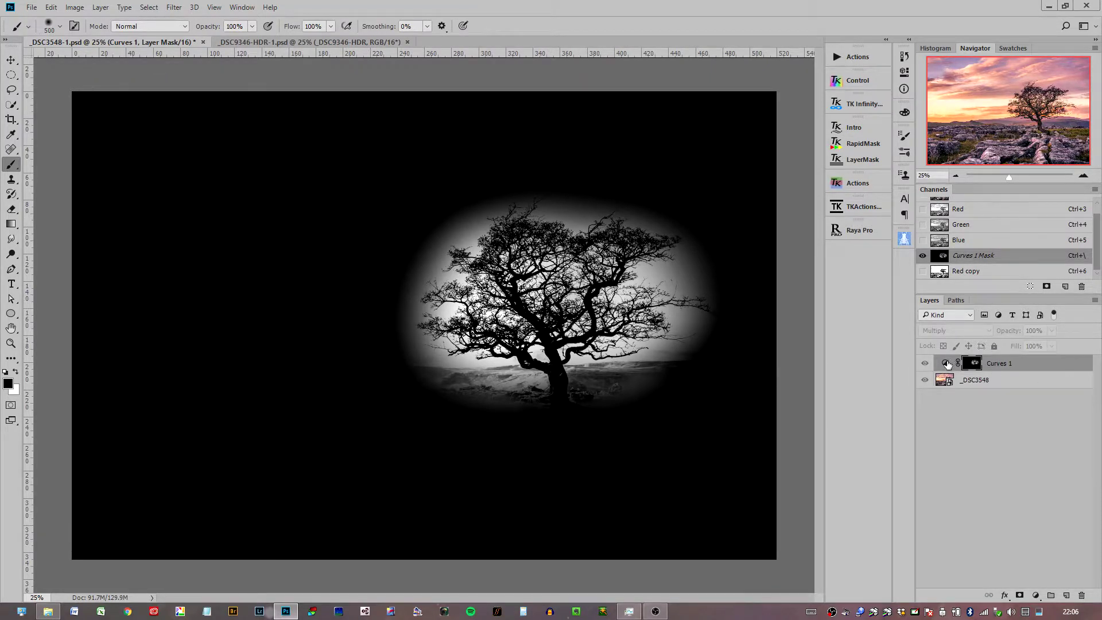
{"action": "left_click", "coordinate": [946, 363]}
{"action": "left_click", "coordinate": [926, 363]}
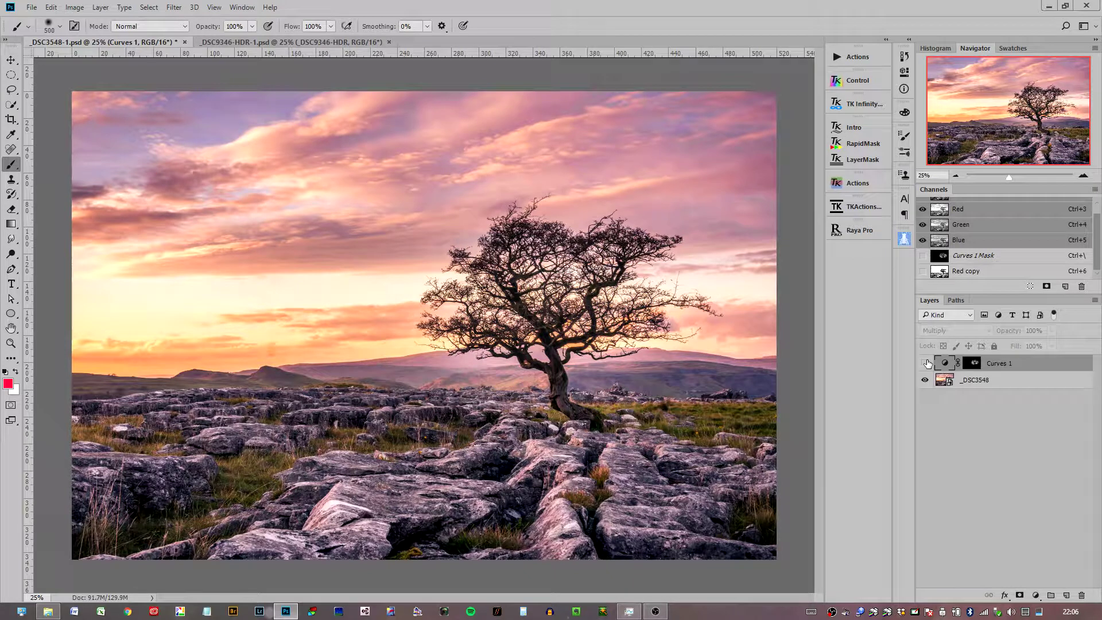
{"action": "left_click", "coordinate": [926, 363]}
{"action": "left_click", "coordinate": [926, 363]}
{"action": "left_click", "coordinate": [926, 363]}
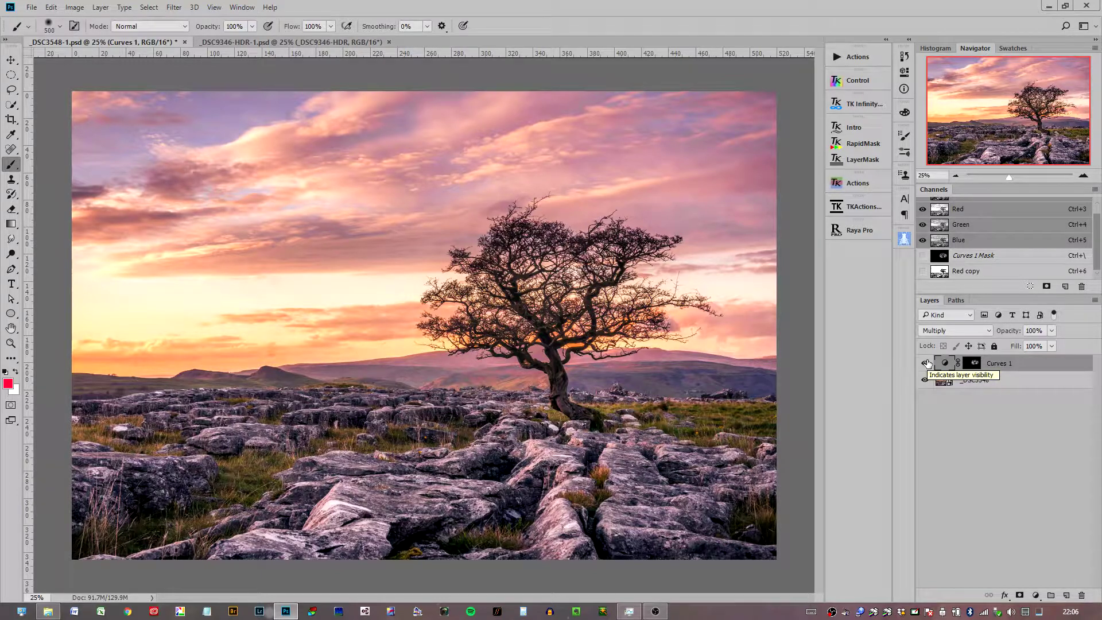
Switch to the _DSC9346-HDR-1.psd document and examine the cliff edges on both sides of the bay at 100% zoom.
{"action": "left_click", "coordinate": [313, 44]}
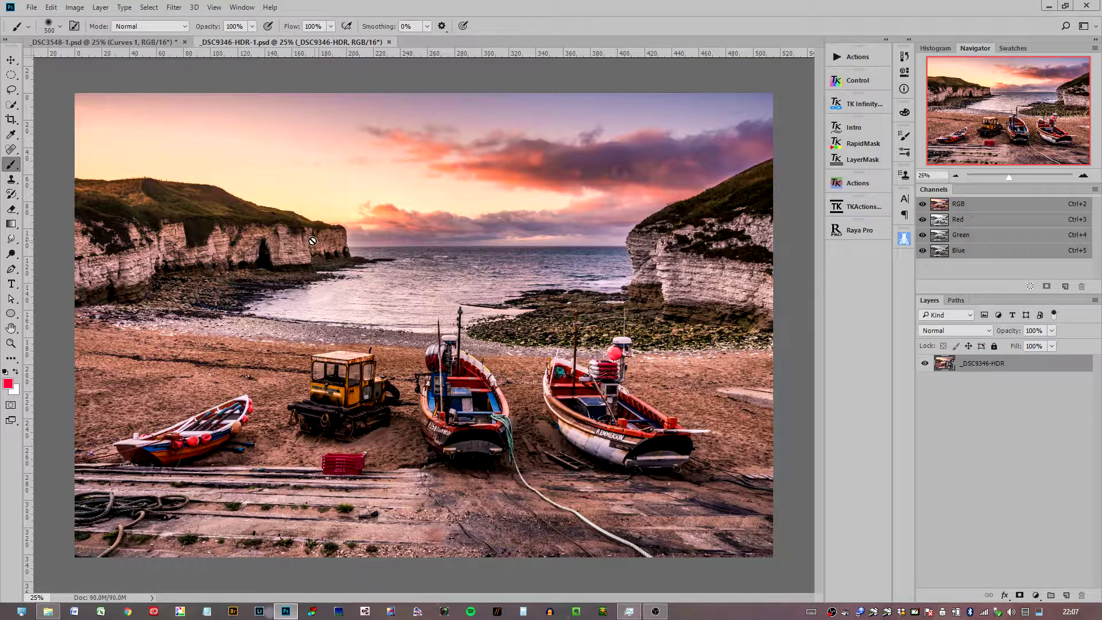
{"action": "left_click", "coordinate": [1084, 176]}
{"action": "left_click", "coordinate": [1083, 175]}
{"action": "left_click", "coordinate": [1084, 176]}
{"action": "left_click", "coordinate": [1084, 175]}
{"action": "left_click_drag", "start_coordinate": [1008, 113], "coordinate": [999, 103]}
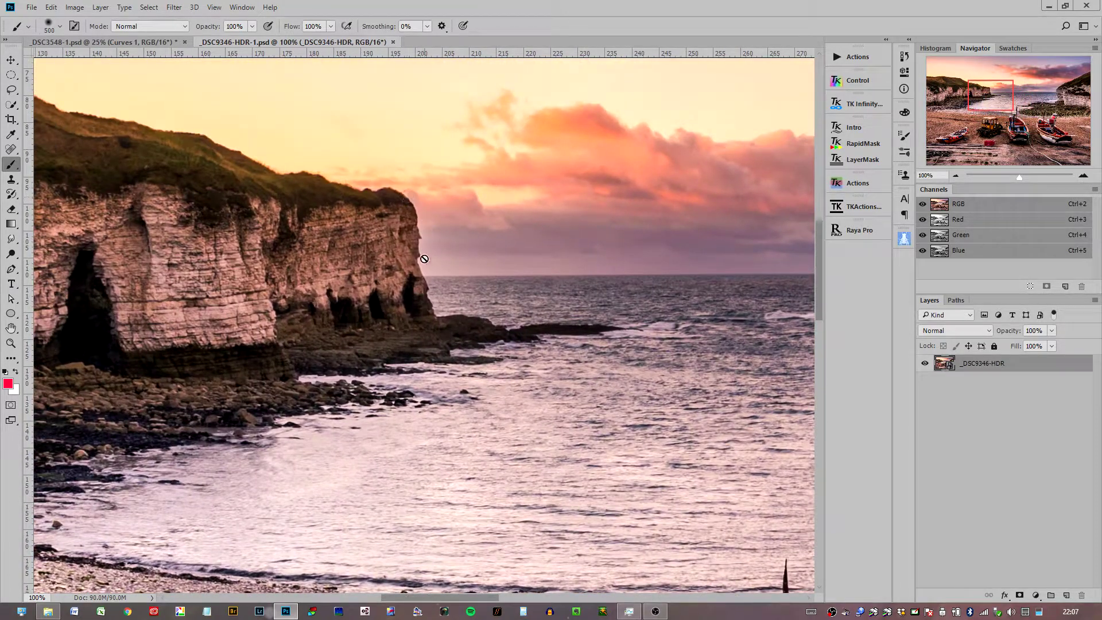
{"action": "left_click", "coordinate": [419, 229]}
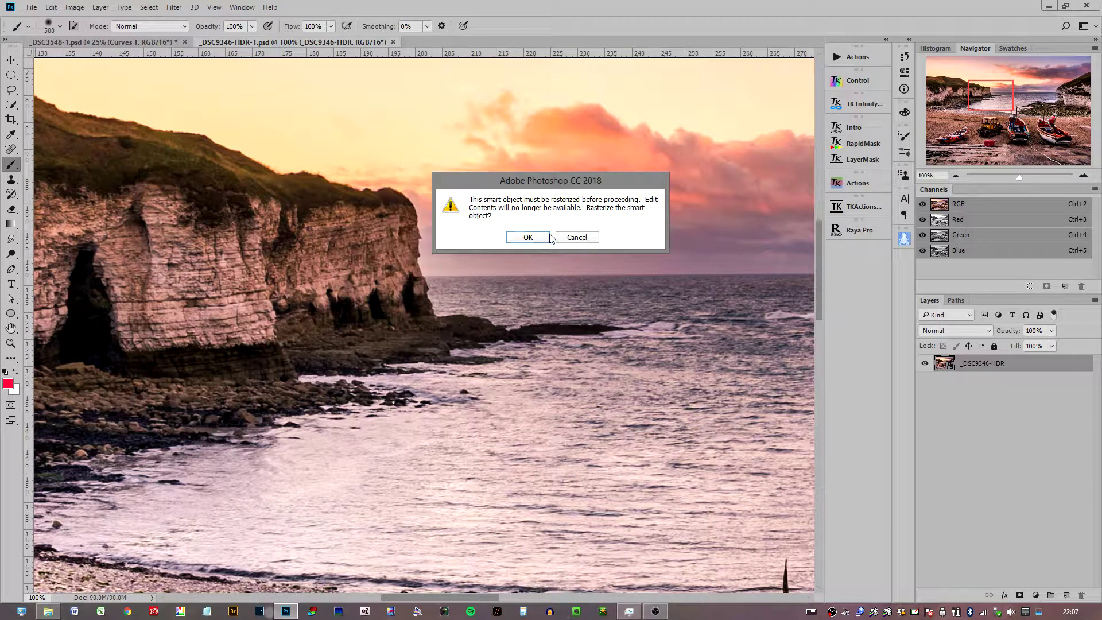
{"action": "key", "text": "Escape"}
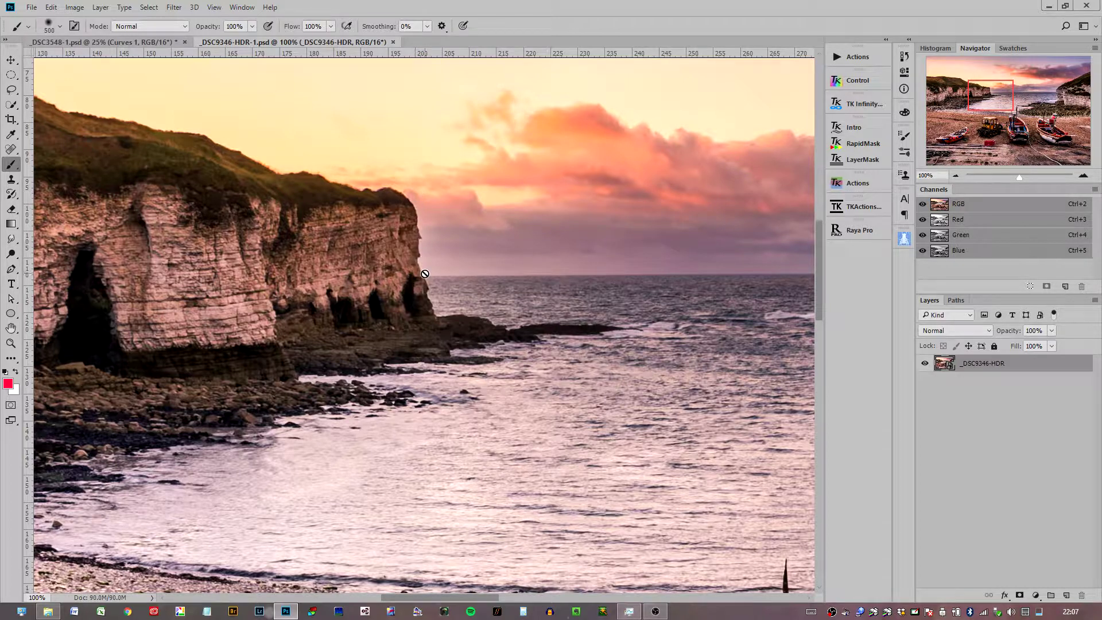
{"action": "left_click_drag", "start_coordinate": [991, 100], "coordinate": [1069, 89]}
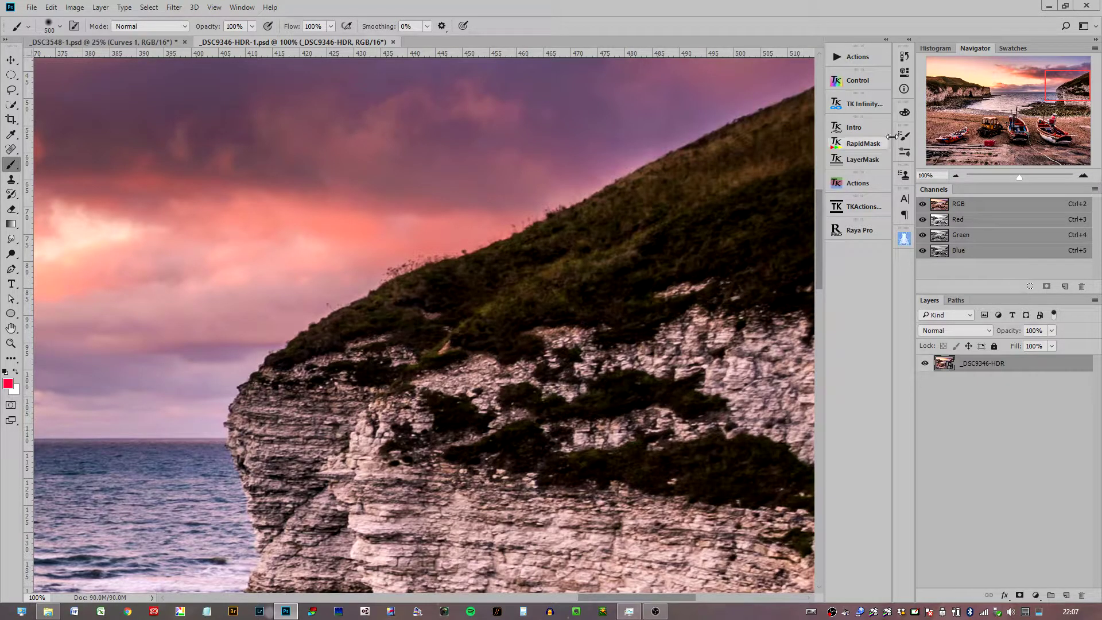
{"action": "left_click_drag", "start_coordinate": [1052, 93], "coordinate": [986, 96]}
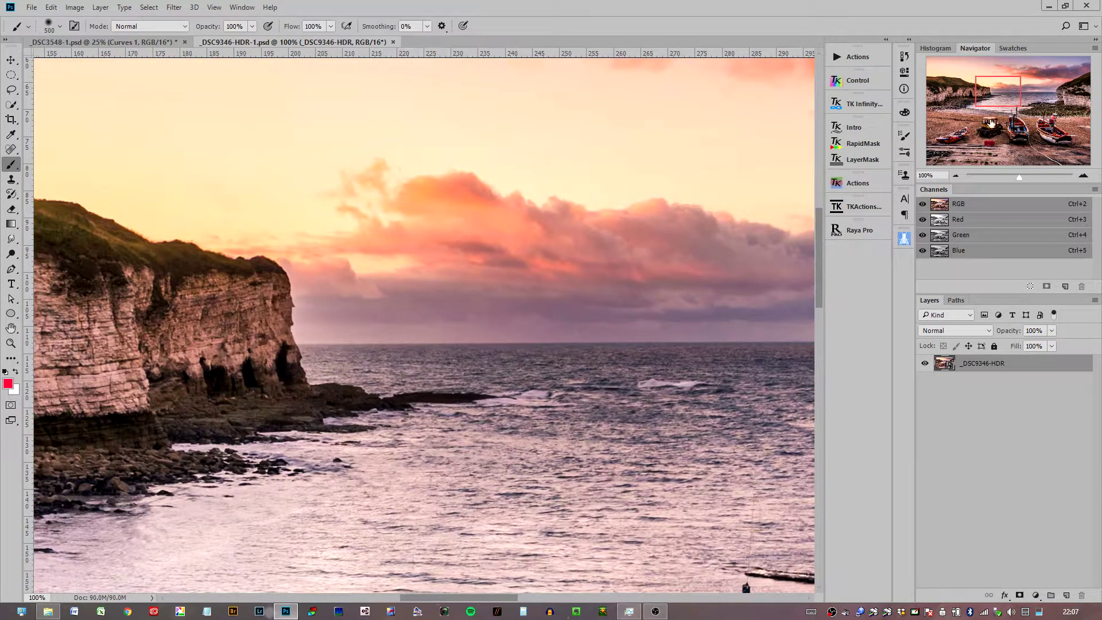
Add a Curves adjustment layer in Multiply mode above _DSC9346-HDR and invert its layer mask to black.
{"action": "left_click", "coordinate": [1036, 596]}
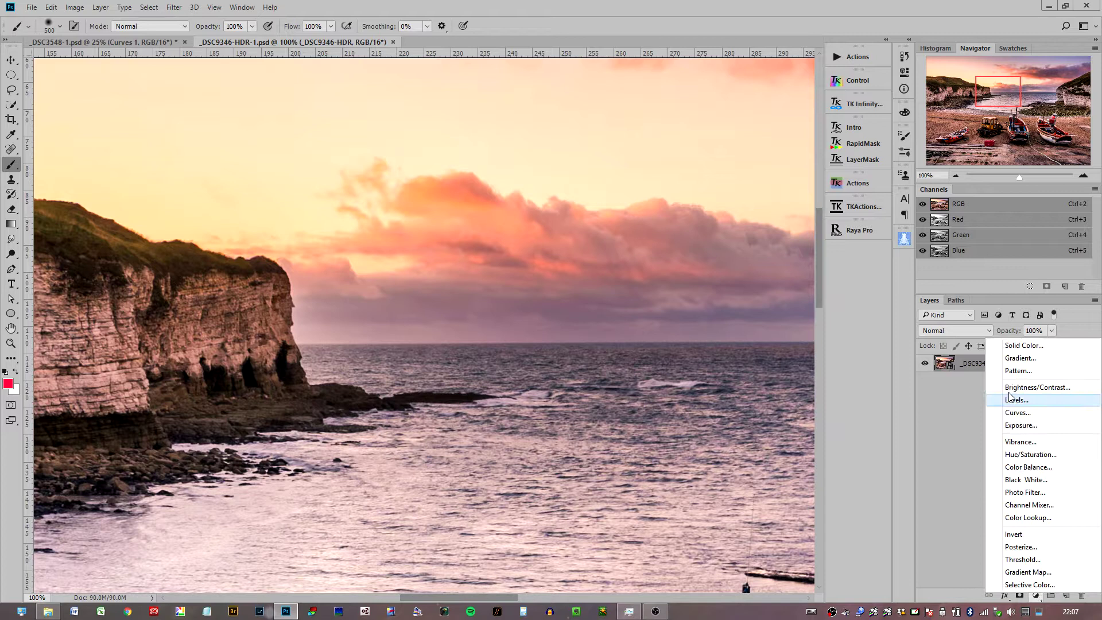
{"action": "left_click", "coordinate": [1012, 417]}
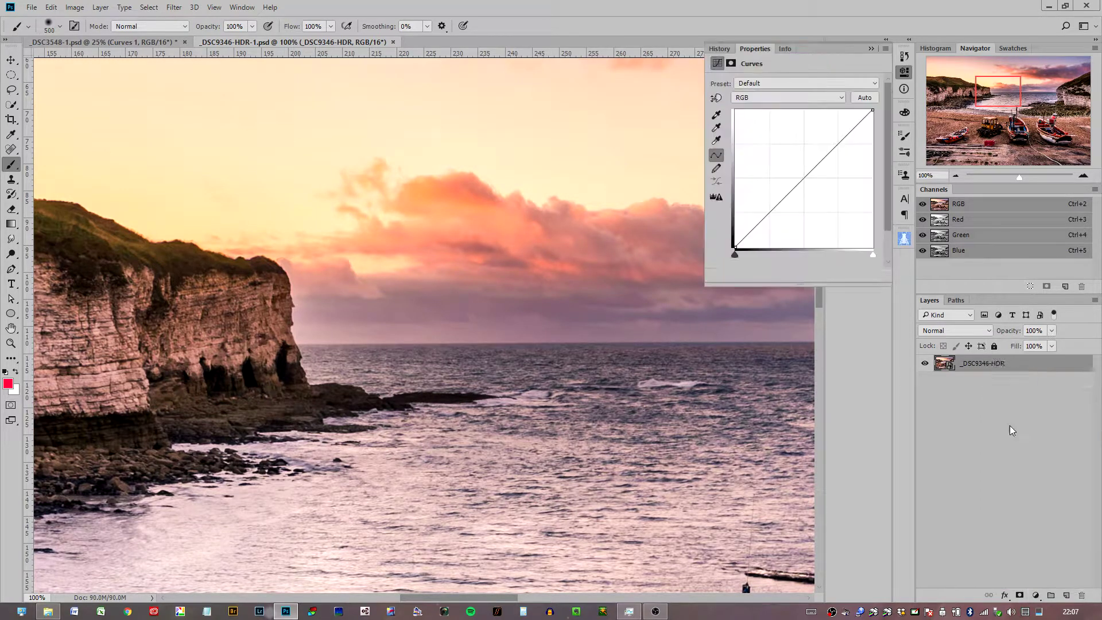
{"action": "left_click", "coordinate": [962, 331]}
{"action": "left_click", "coordinate": [965, 372]}
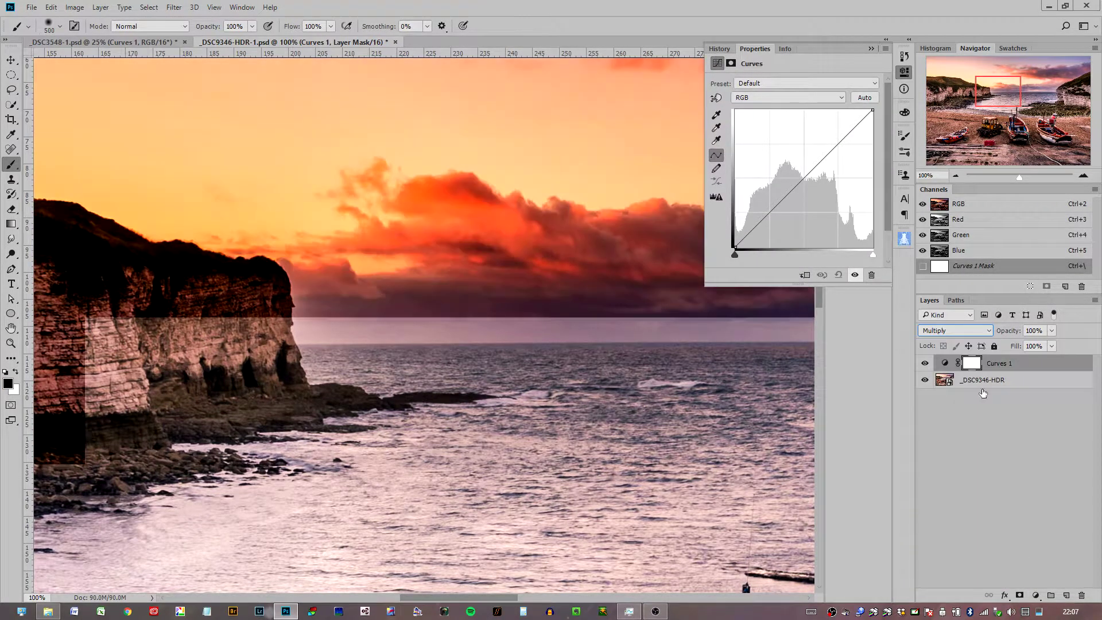
{"action": "left_click", "coordinate": [978, 366]}
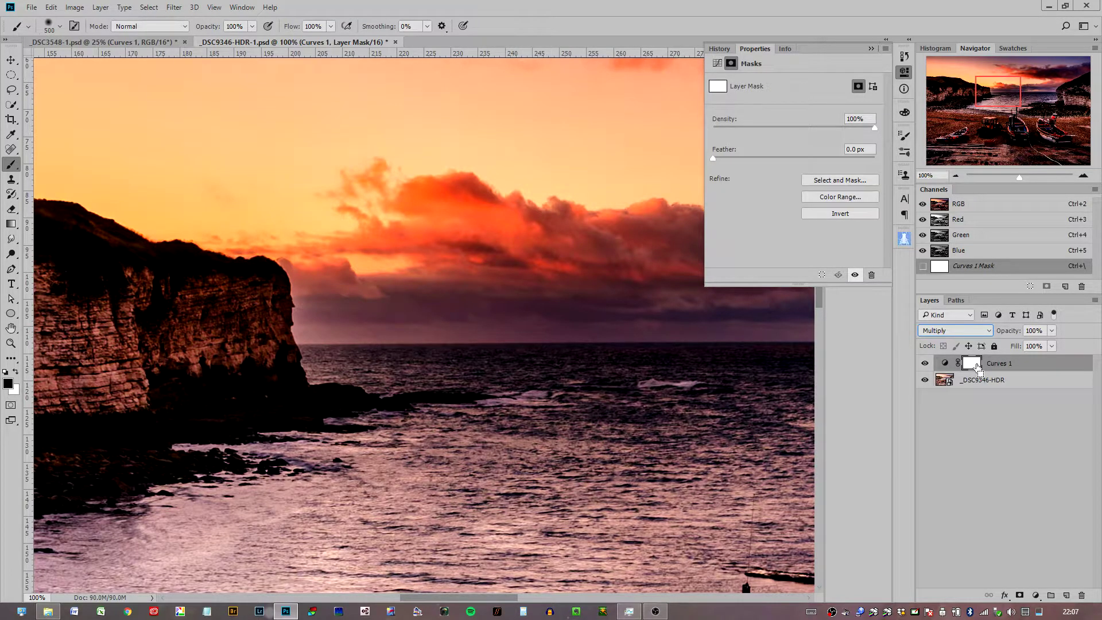
{"action": "key", "text": "ctrl+i"}
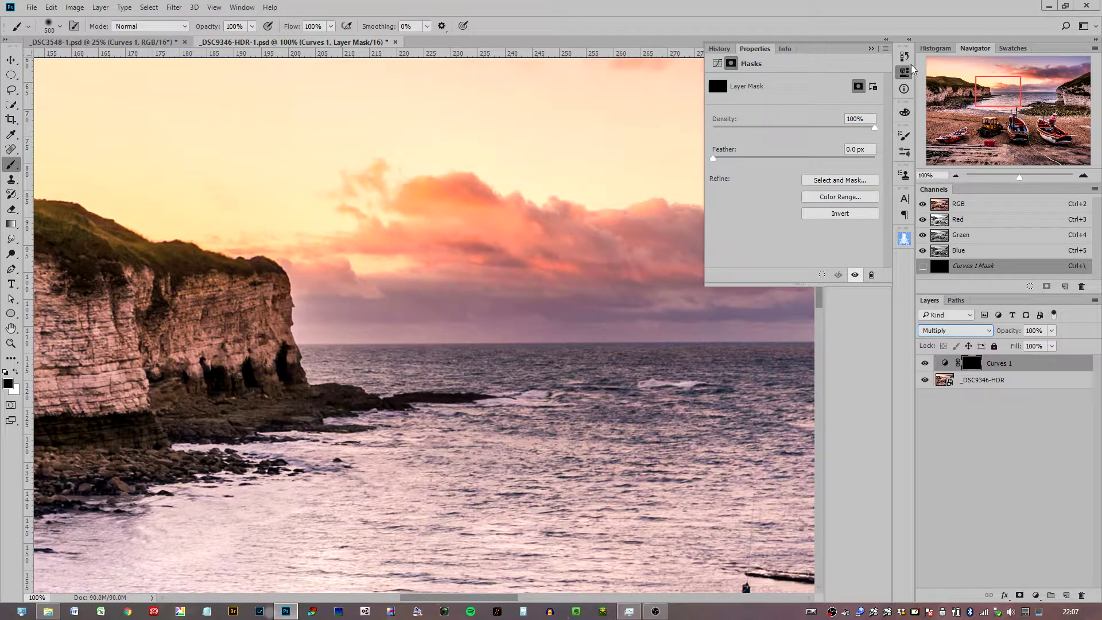
{"action": "left_click", "coordinate": [876, 49]}
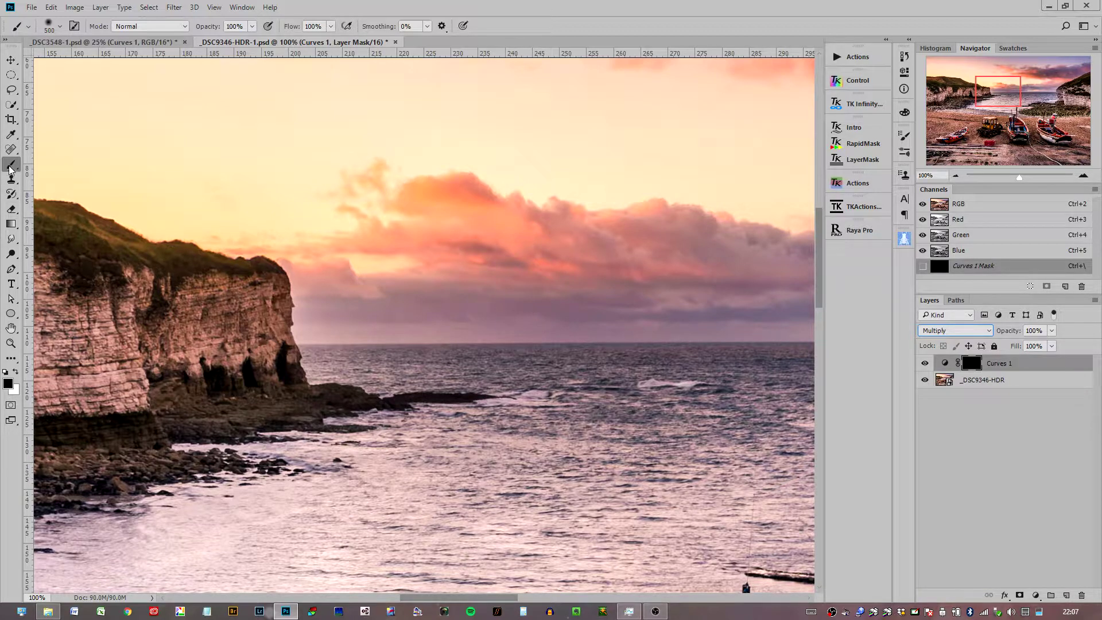
Set up a white brush with 1% flow and a size of 80 px.
{"action": "left_click_drag", "start_coordinate": [294, 27], "coordinate": [221, 25]}
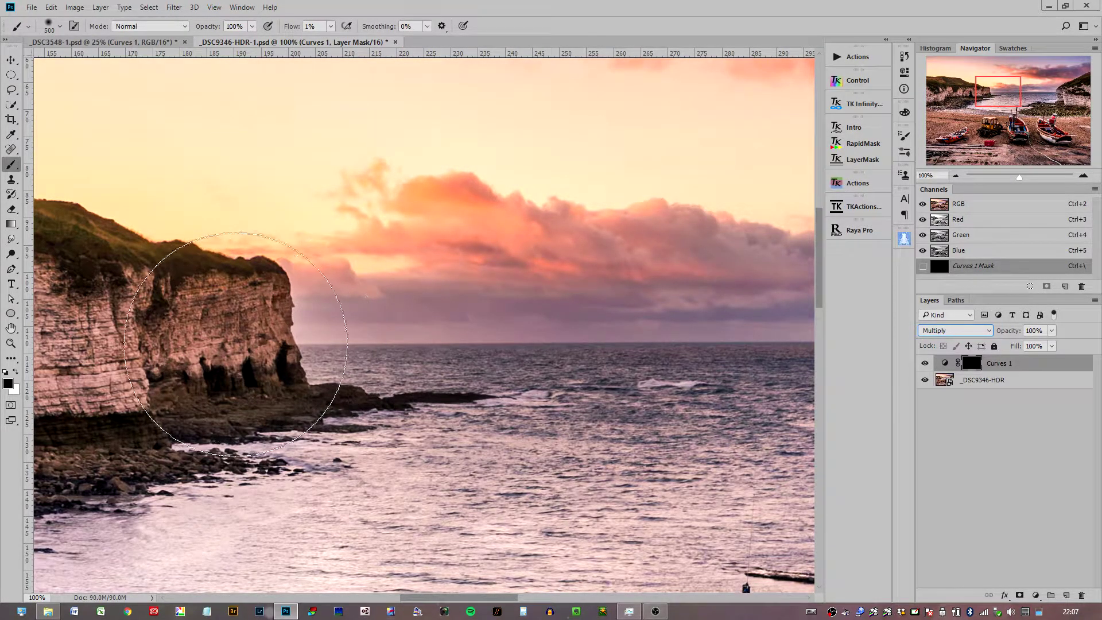
{"action": "left_click", "coordinate": [15, 372]}
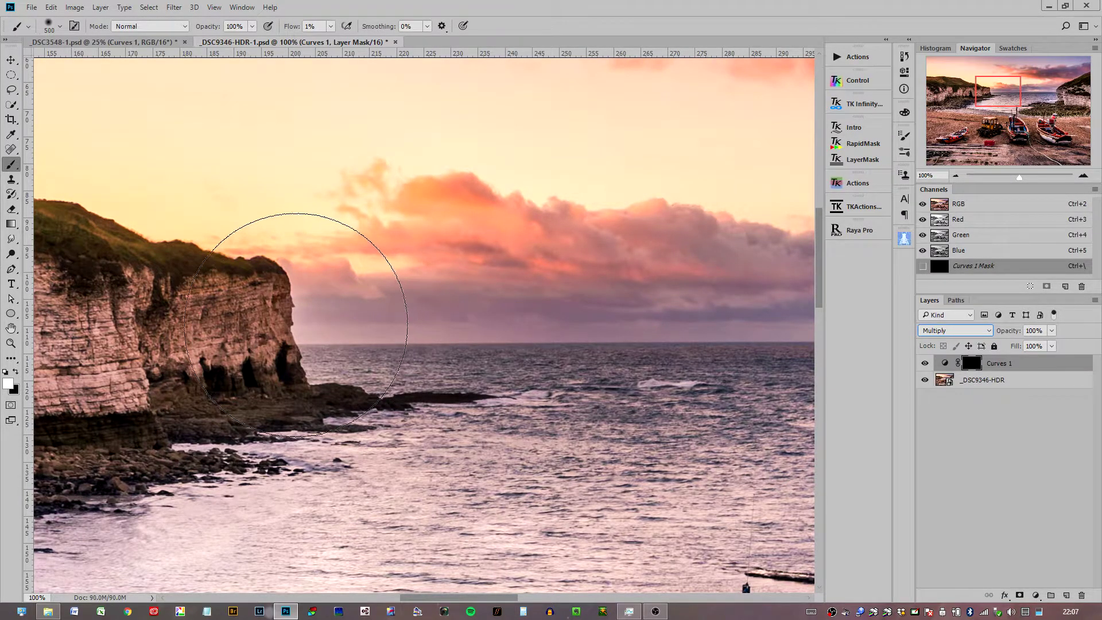
{"action": "left_click", "coordinate": [60, 26]}
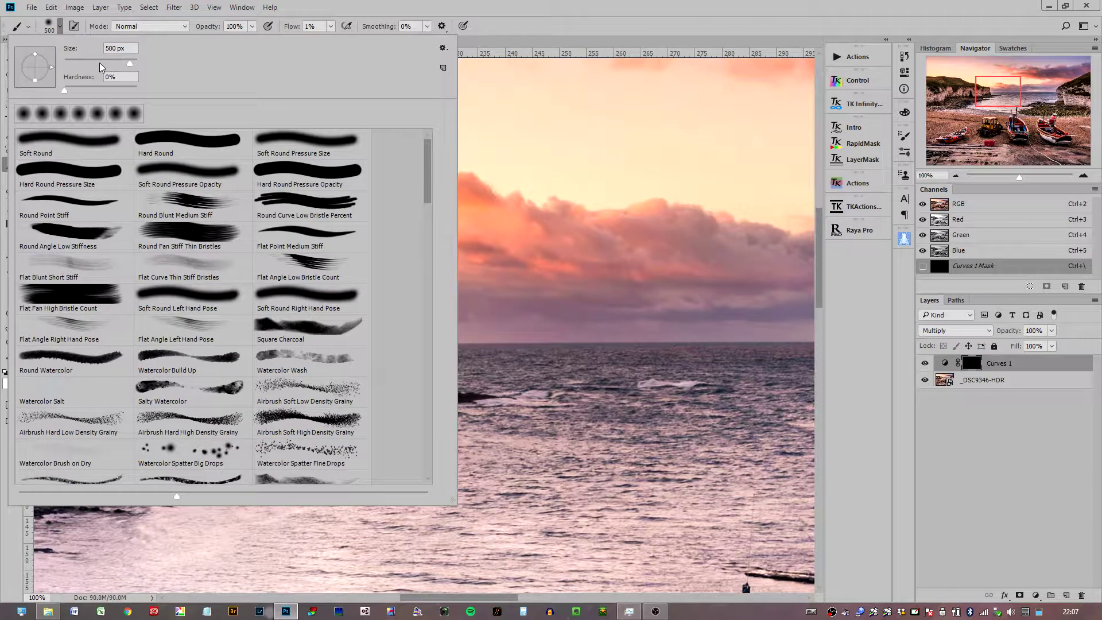
{"action": "type", "text": "80"}
{"action": "key", "text": "Return"}
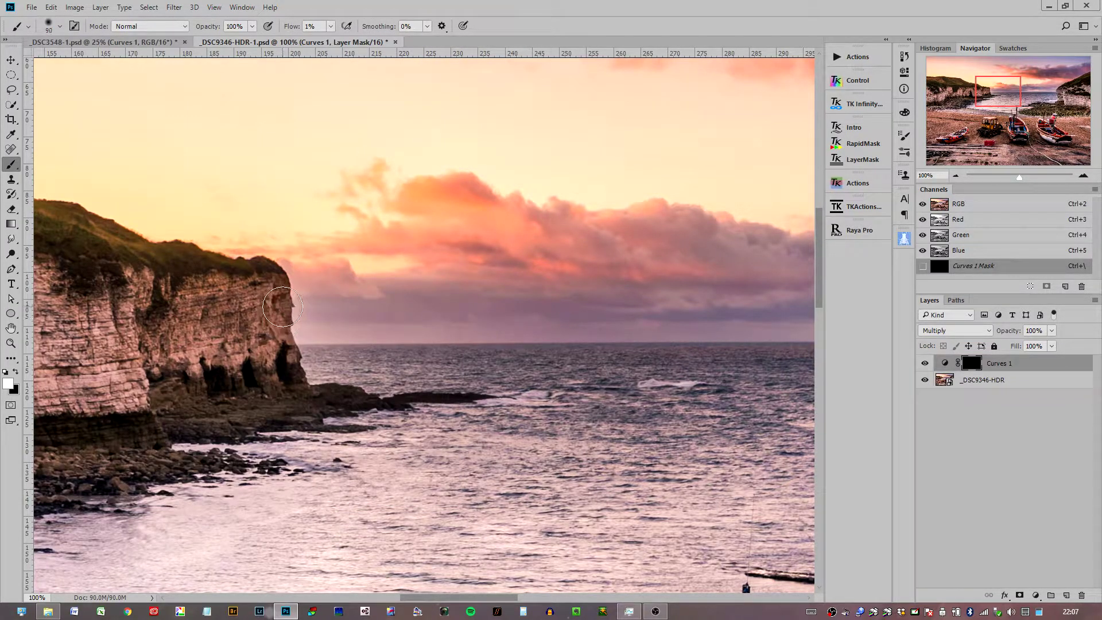
Paint white on the Curves 1 mask along the end of the headland where it meets the sky to darken it.
{"action": "mouse_move", "coordinate": [282, 307]}
{"action": "left_mouse_down"}
{"action": "mouse_move", "coordinate": [279, 319]}
{"action": "mouse_move", "coordinate": [279, 277]}
{"action": "left_mouse_up"}
{"action": "mouse_move", "coordinate": [289, 321]}
{"action": "left_mouse_down"}
{"action": "mouse_move", "coordinate": [286, 340]}
{"action": "mouse_move", "coordinate": [275, 305]}
{"action": "mouse_move", "coordinate": [286, 282]}
{"action": "mouse_move", "coordinate": [401, 322]}
{"action": "mouse_move", "coordinate": [323, 313]}
{"action": "left_mouse_up"}
{"action": "mouse_move", "coordinate": [264, 275]}
{"action": "left_mouse_down"}
{"action": "mouse_move", "coordinate": [222, 267]}
{"action": "mouse_move", "coordinate": [270, 279]}
{"action": "left_mouse_up"}
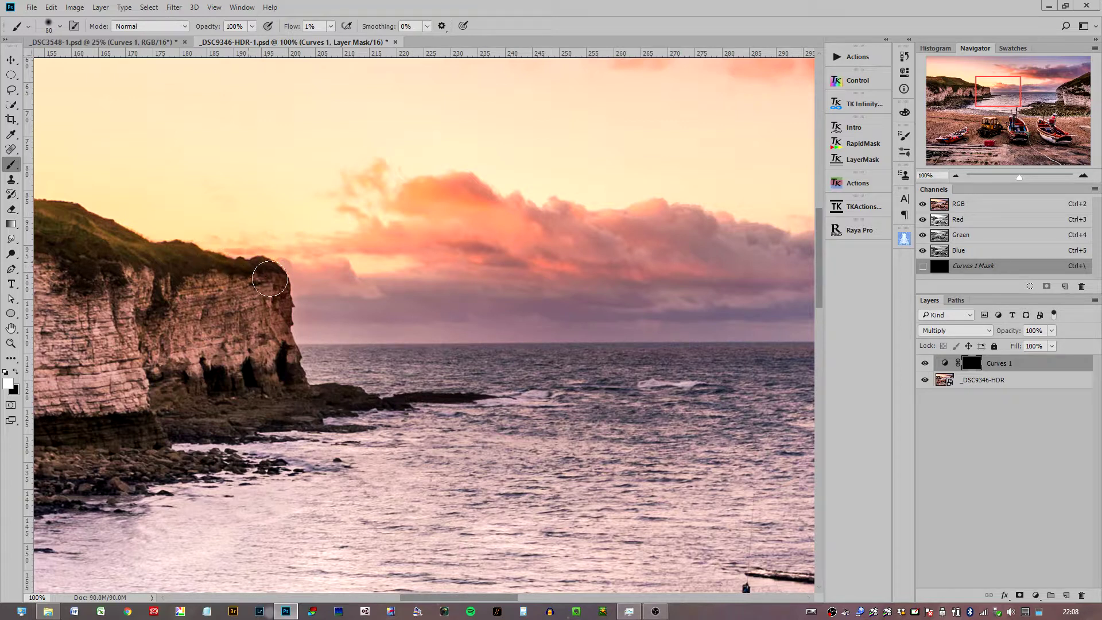
{"action": "mouse_move", "coordinate": [315, 334]}
{"action": "left_mouse_down"}
{"action": "mouse_move", "coordinate": [277, 296]}
{"action": "mouse_move", "coordinate": [282, 345]}
{"action": "mouse_move", "coordinate": [293, 342]}
{"action": "mouse_move", "coordinate": [282, 283]}
{"action": "mouse_move", "coordinate": [276, 299]}
{"action": "mouse_move", "coordinate": [294, 292]}
{"action": "mouse_move", "coordinate": [302, 329]}
{"action": "mouse_move", "coordinate": [272, 289]}
{"action": "mouse_move", "coordinate": [270, 332]}
{"action": "mouse_move", "coordinate": [308, 372]}
{"action": "mouse_move", "coordinate": [295, 352]}
{"action": "mouse_move", "coordinate": [291, 375]}
{"action": "mouse_move", "coordinate": [318, 389]}
{"action": "mouse_move", "coordinate": [299, 383]}
{"action": "mouse_move", "coordinate": [274, 285]}
{"action": "left_mouse_up"}
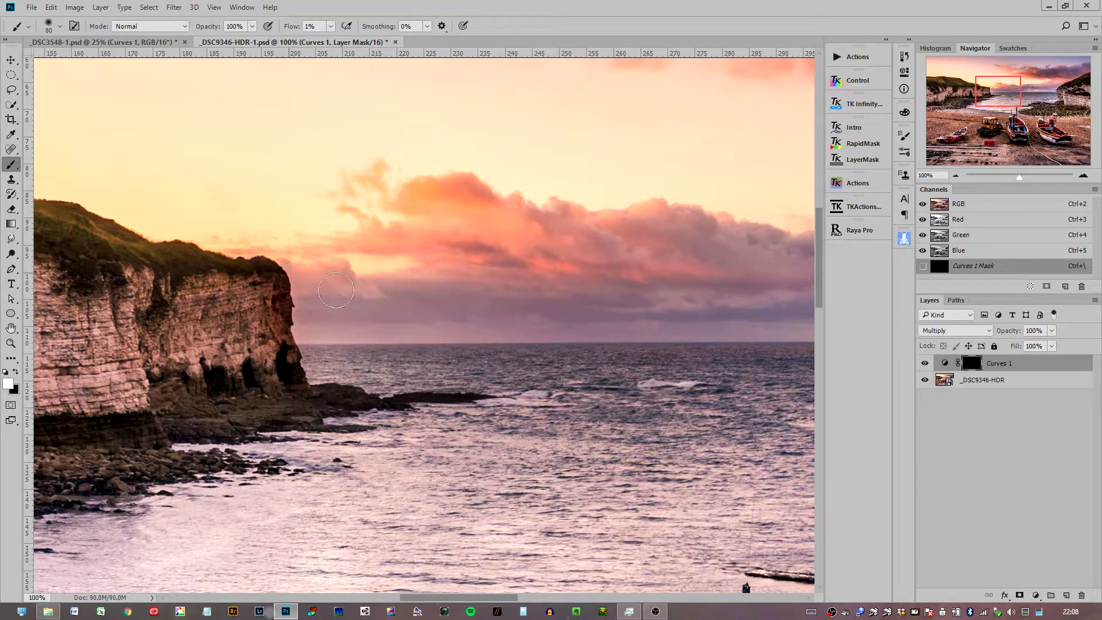
{"action": "mouse_move", "coordinate": [324, 319]}
{"action": "left_mouse_down"}
{"action": "mouse_move", "coordinate": [316, 356]}
{"action": "mouse_move", "coordinate": [281, 291]}
{"action": "left_mouse_up"}
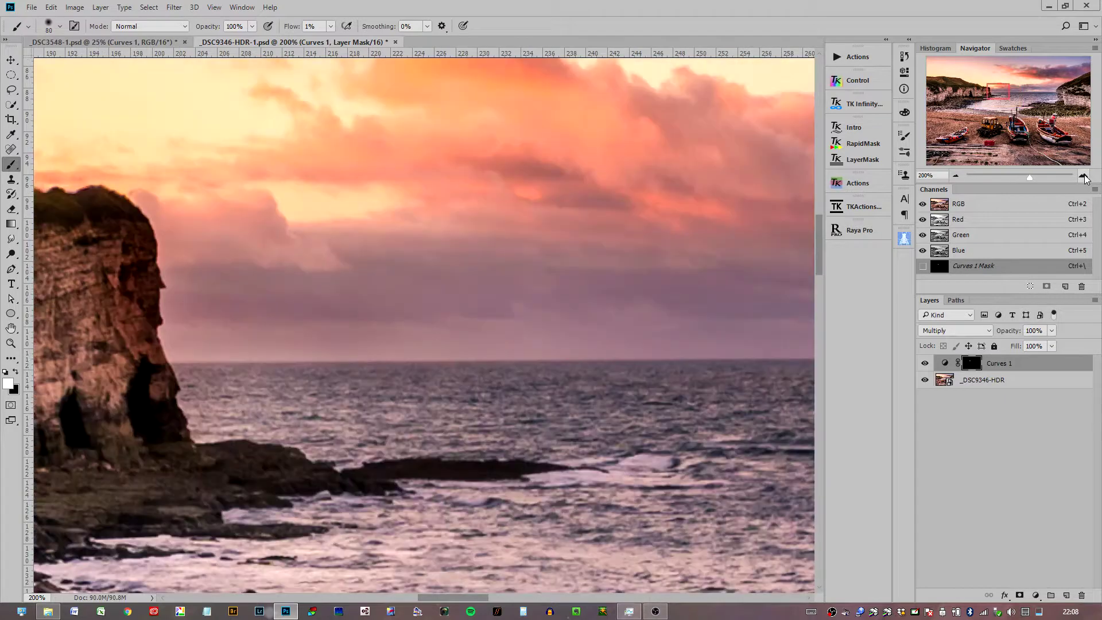
Reduce the brush size to 30 px for finer mask work on the cliff edge at 300% zoom.
{"action": "left_click", "coordinate": [1086, 176]}
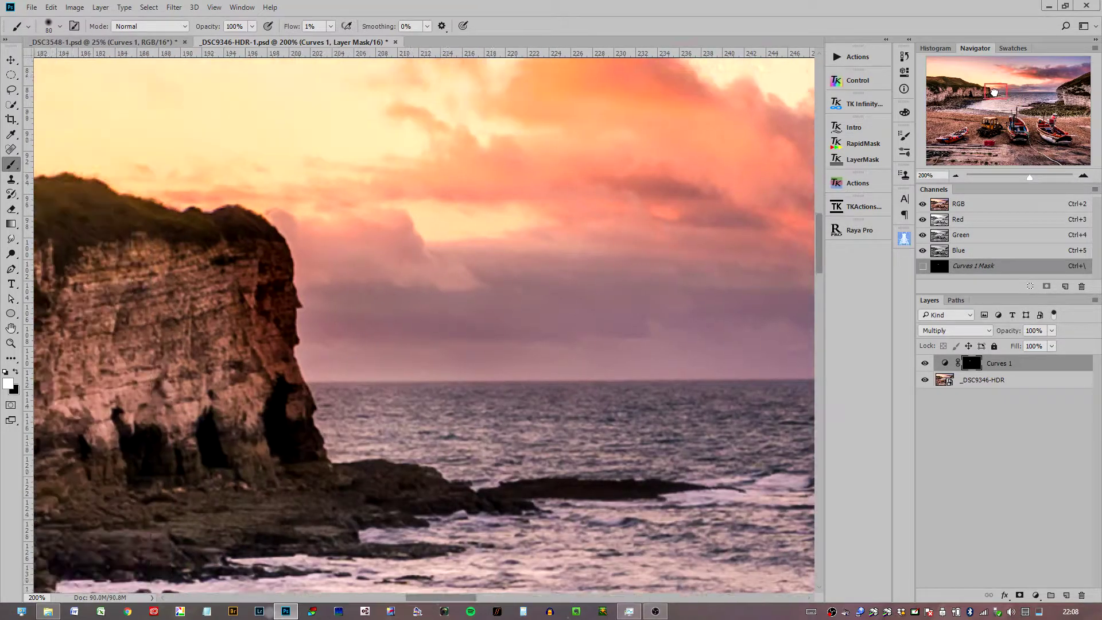
{"action": "left_click", "coordinate": [1083, 176]}
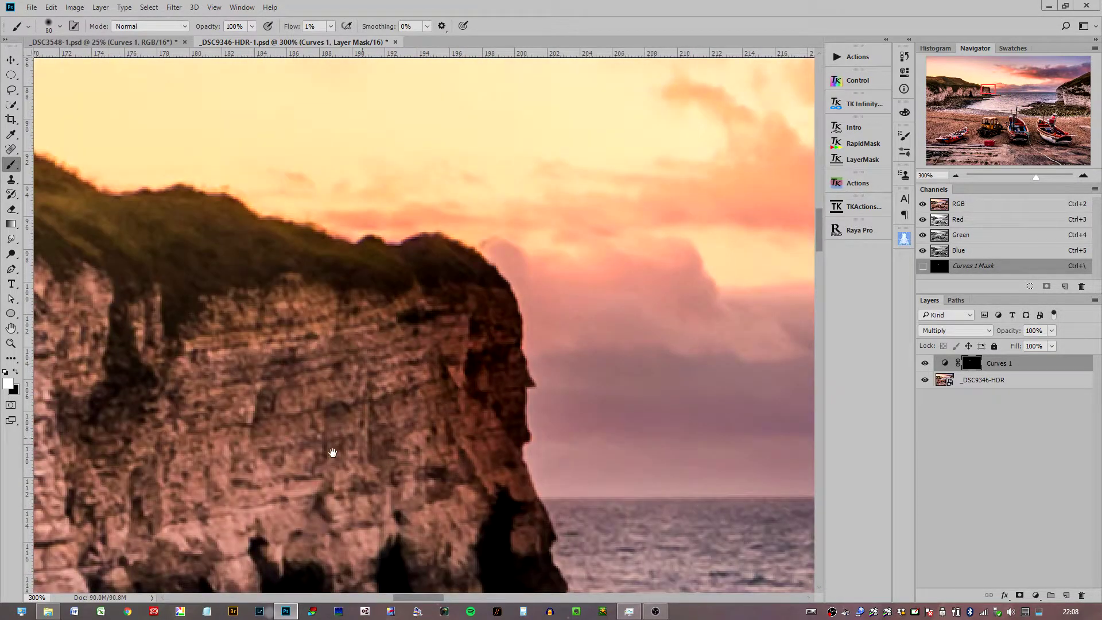
{"action": "key", "text": "bracketleft"}
{"action": "key", "text": "bracketleft"}
{"action": "key", "text": "bracketleft"}
{"action": "key", "text": "bracketleft"}
{"action": "key", "text": "bracketleft"}
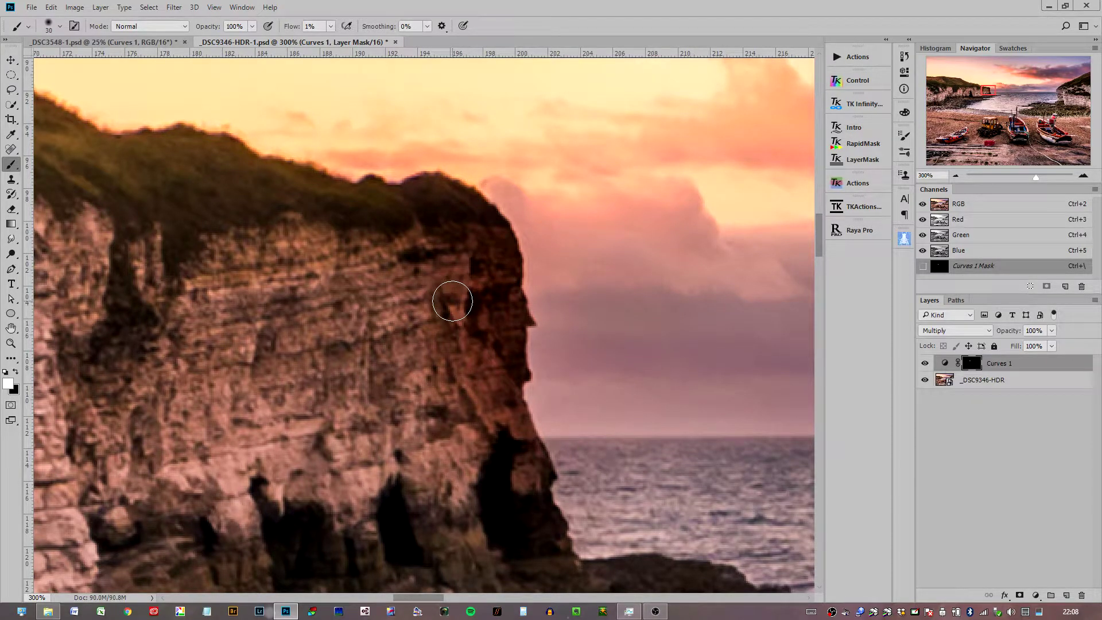
Paint black on the Curves 1 mask over the cliff face just inside the headland's end to ease the darkening there.
{"action": "key", "text": "x"}
{"action": "mouse_move", "coordinate": [442, 239]}
{"action": "left_mouse_down"}
{"action": "mouse_move", "coordinate": [454, 290]}
{"action": "mouse_move", "coordinate": [441, 291]}
{"action": "mouse_move", "coordinate": [458, 283]}
{"action": "mouse_move", "coordinate": [486, 367]}
{"action": "mouse_move", "coordinate": [474, 265]}
{"action": "mouse_move", "coordinate": [485, 243]}
{"action": "mouse_move", "coordinate": [474, 242]}
{"action": "mouse_move", "coordinate": [480, 328]}
{"action": "mouse_move", "coordinate": [493, 338]}
{"action": "mouse_move", "coordinate": [501, 452]}
{"action": "mouse_move", "coordinate": [497, 415]}
{"action": "mouse_move", "coordinate": [494, 441]}
{"action": "mouse_move", "coordinate": [512, 448]}
{"action": "mouse_move", "coordinate": [526, 525]}
{"action": "mouse_move", "coordinate": [496, 437]}
{"action": "mouse_move", "coordinate": [490, 346]}
{"action": "mouse_move", "coordinate": [490, 375]}
{"action": "mouse_move", "coordinate": [486, 364]}
{"action": "mouse_move", "coordinate": [496, 244]}
{"action": "mouse_move", "coordinate": [486, 276]}
{"action": "mouse_move", "coordinate": [473, 277]}
{"action": "mouse_move", "coordinate": [477, 233]}
{"action": "mouse_move", "coordinate": [464, 231]}
{"action": "mouse_move", "coordinate": [479, 277]}
{"action": "mouse_move", "coordinate": [434, 166]}
{"action": "mouse_move", "coordinate": [490, 189]}
{"action": "mouse_move", "coordinate": [470, 188]}
{"action": "mouse_move", "coordinate": [489, 418]}
{"action": "mouse_move", "coordinate": [488, 249]}
{"action": "mouse_move", "coordinate": [475, 286]}
{"action": "mouse_move", "coordinate": [485, 350]}
{"action": "mouse_move", "coordinate": [502, 359]}
{"action": "mouse_move", "coordinate": [465, 243]}
{"action": "mouse_move", "coordinate": [438, 243]}
{"action": "mouse_move", "coordinate": [462, 296]}
{"action": "left_mouse_up"}
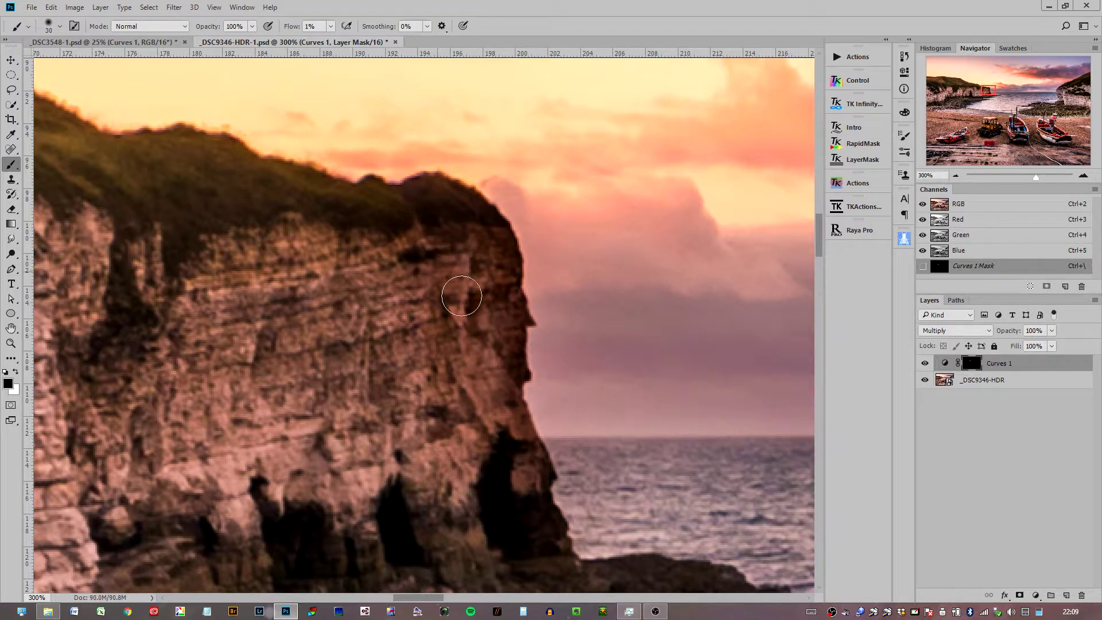
Compare the left headland with the Curves 1 layer hidden and shown at 50% zoom.
{"action": "left_click", "coordinate": [955, 176]}
{"action": "left_click", "coordinate": [955, 176]}
{"action": "left_click", "coordinate": [956, 176]}
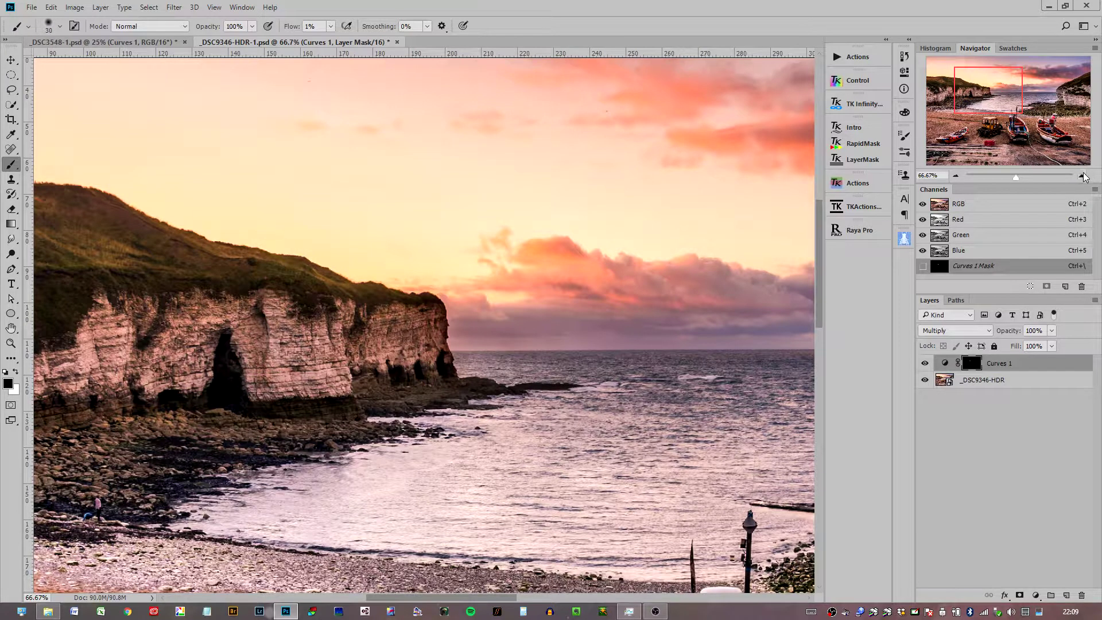
{"action": "left_click", "coordinate": [958, 176]}
{"action": "left_click_drag", "start_coordinate": [562, 402], "coordinate": [476, 402]}
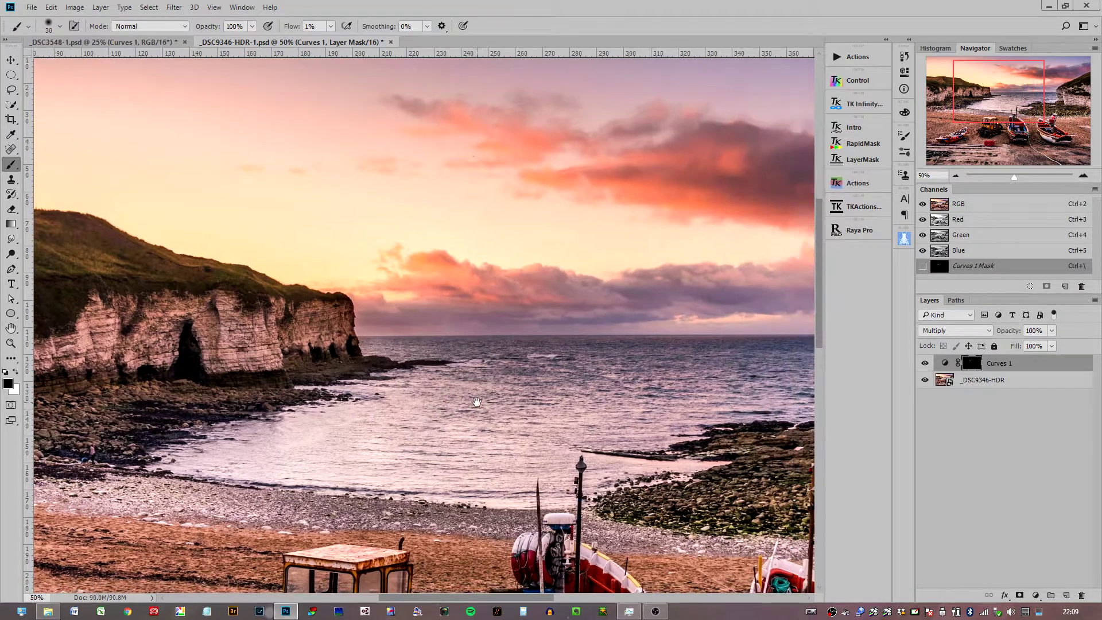
{"action": "left_click", "coordinate": [925, 364]}
{"action": "left_click", "coordinate": [926, 364]}
{"action": "left_click", "coordinate": [926, 364]}
{"action": "left_click", "coordinate": [925, 364]}
Split the underlying layer's black Blend If slider to 53 / 196 in the blending options of Curves 1.
{"action": "double_click", "coordinate": [1078, 365]}
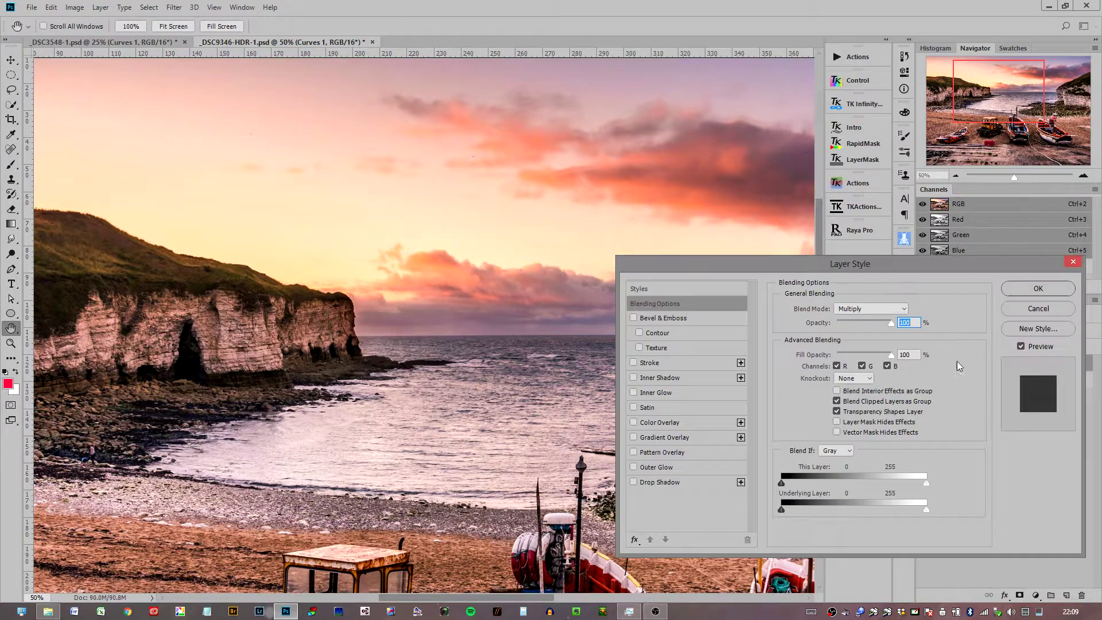
{"action": "left_click_drag", "start_coordinate": [898, 267], "coordinate": [890, 250]}
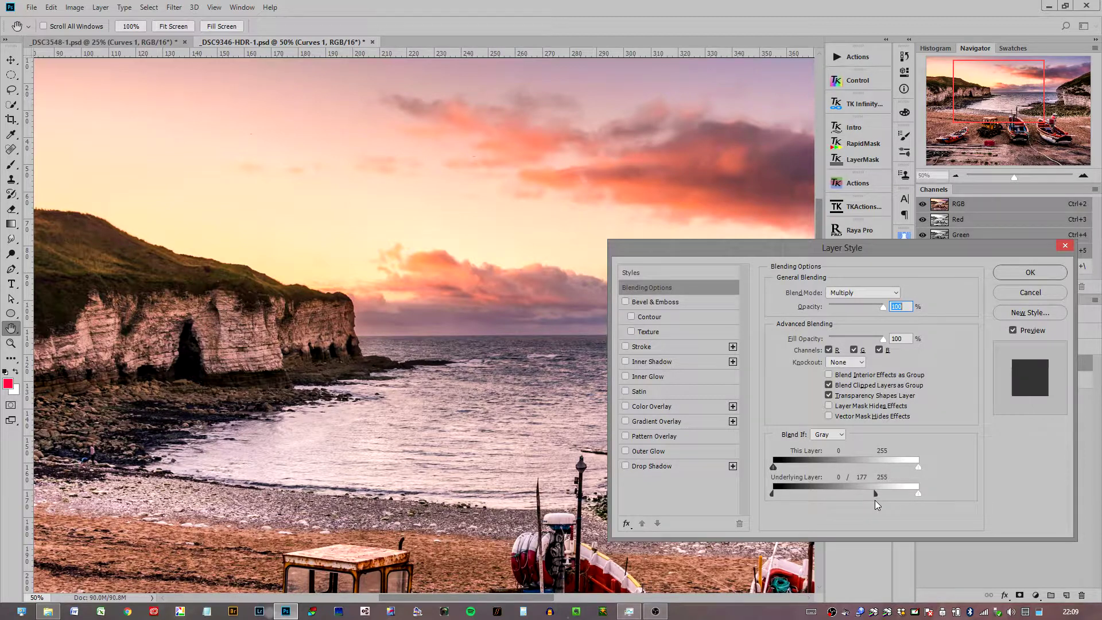
{"action": "left_click_drag", "start_coordinate": [888, 501], "coordinate": [914, 502]}
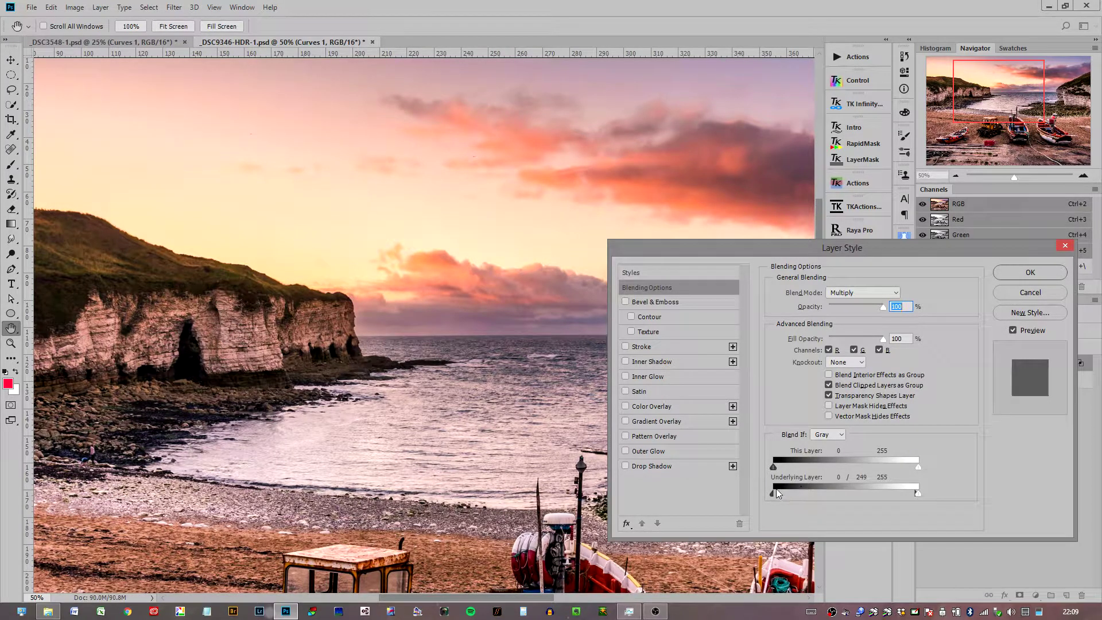
{"action": "mouse_move", "coordinate": [787, 493]}
{"action": "left_mouse_down"}
{"action": "mouse_move", "coordinate": [870, 494]}
{"action": "mouse_move", "coordinate": [774, 492]}
{"action": "left_mouse_up"}
{"action": "left_click_drag", "start_coordinate": [915, 491], "coordinate": [890, 490]}
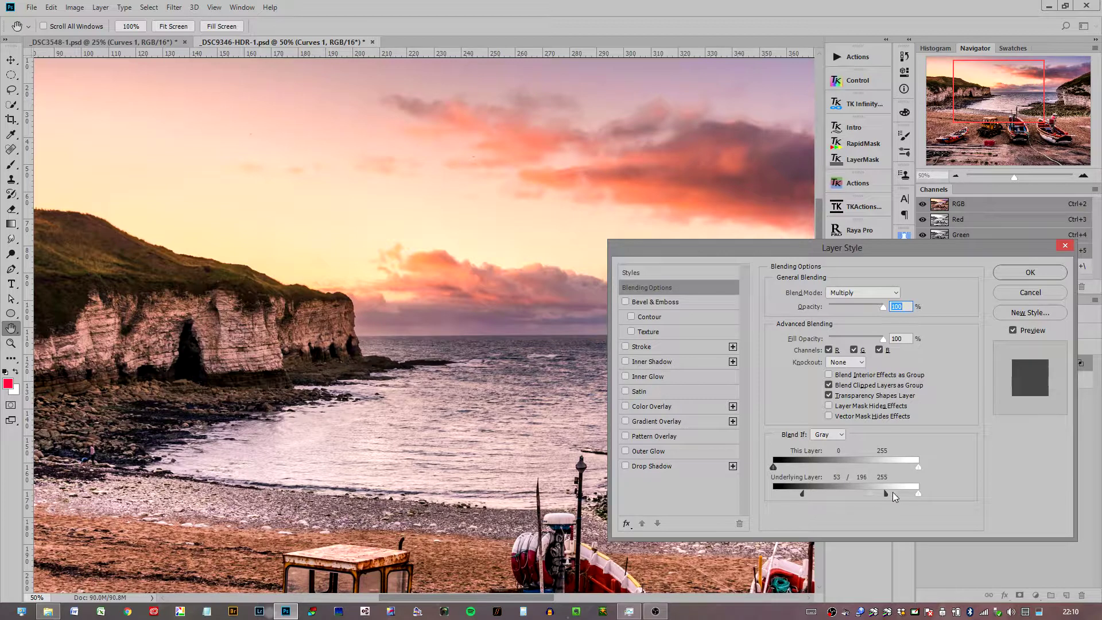
{"action": "left_click", "coordinate": [1026, 275]}
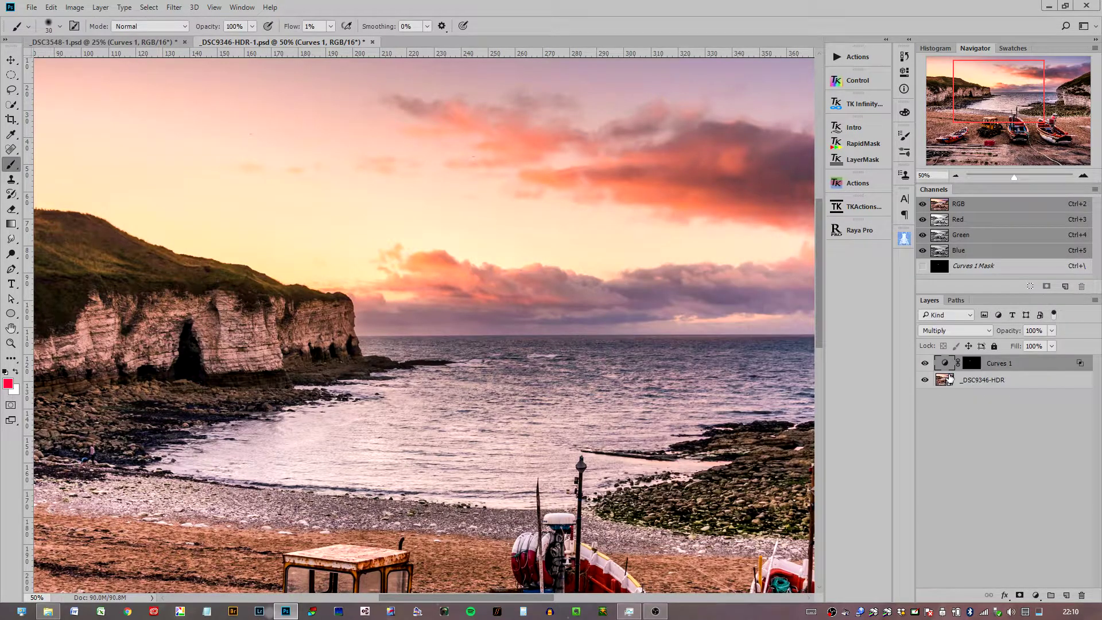
Compare the headland with Curves 1 hidden and shown to judge the blending effect.
{"action": "left_click", "coordinate": [925, 363]}
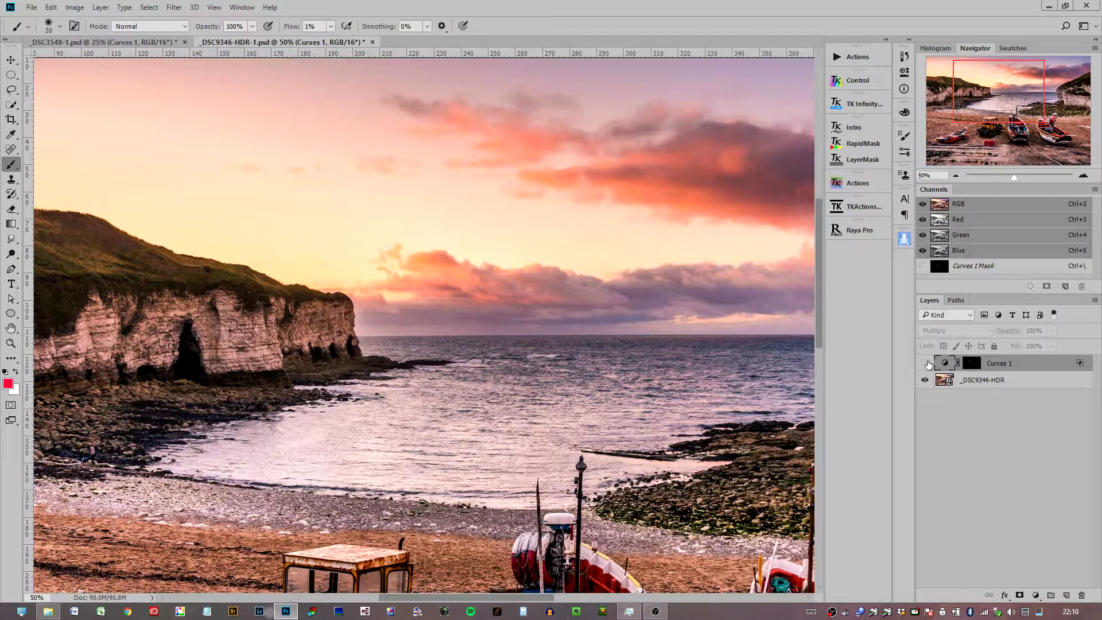
{"action": "left_click", "coordinate": [926, 364]}
{"action": "left_click", "coordinate": [926, 363]}
{"action": "left_click", "coordinate": [926, 363]}
{"action": "left_click", "coordinate": [925, 363]}
{"action": "left_click", "coordinate": [926, 363]}
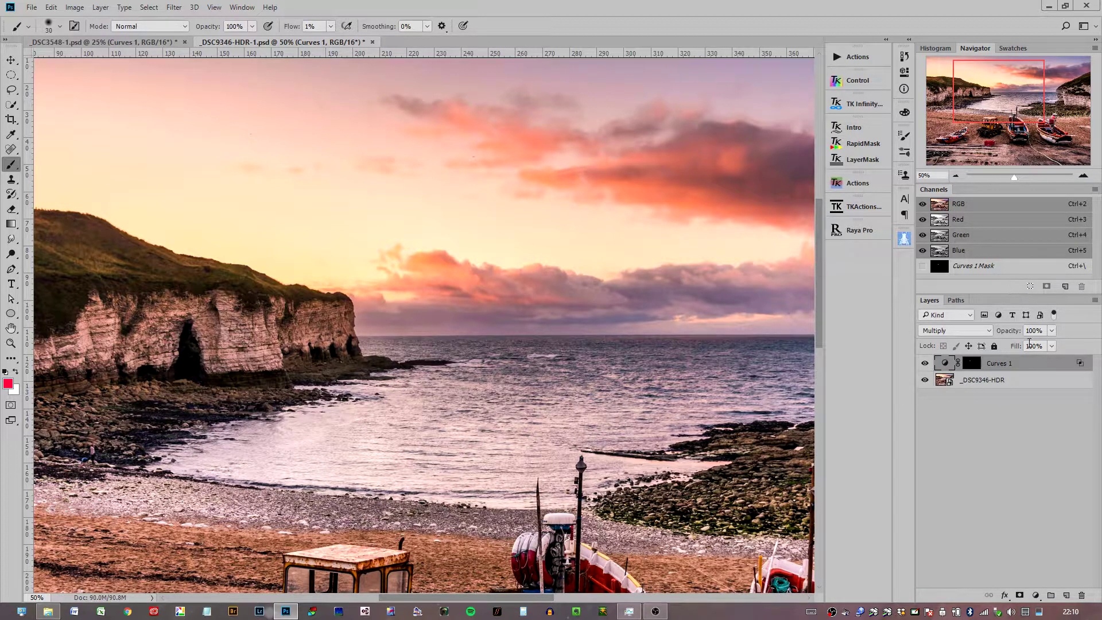
Lower the opacity of Curves 1 to 81% and check the cliff with the layer hidden and shown.
{"action": "left_click_drag", "start_coordinate": [1010, 334], "coordinate": [1008, 333]}
{"action": "left_click_drag", "start_coordinate": [1000, 334], "coordinate": [999, 334]}
{"action": "left_click", "coordinate": [924, 365]}
{"action": "left_click", "coordinate": [925, 365]}
{"action": "left_click", "coordinate": [924, 364]}
{"action": "left_click", "coordinate": [924, 364]}
{"action": "left_click", "coordinate": [925, 364]}
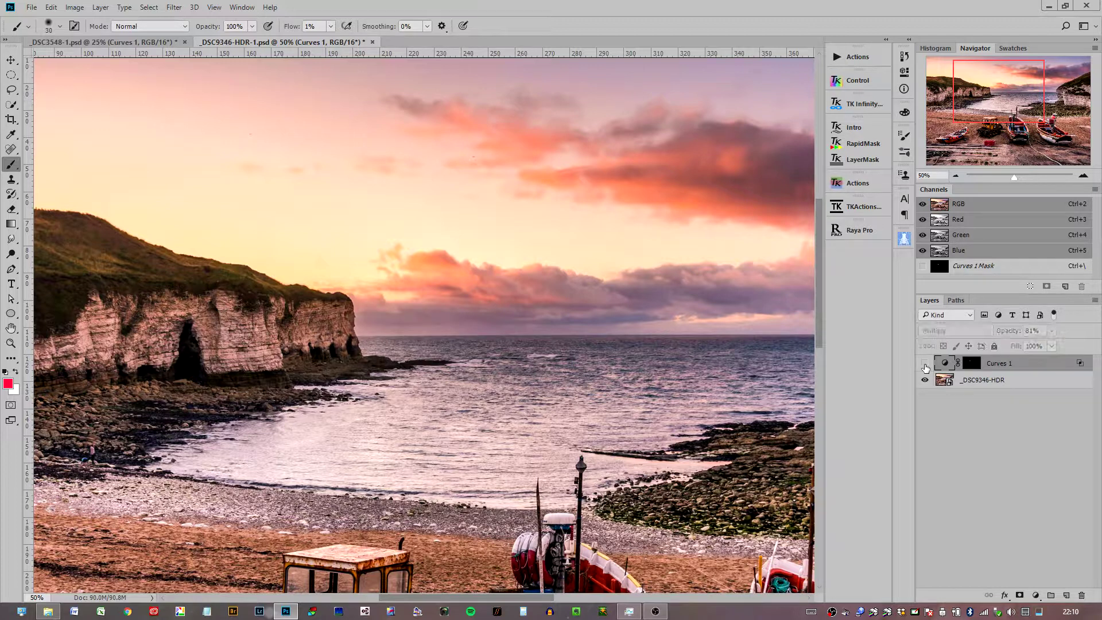
{"action": "left_click", "coordinate": [924, 364]}
{"action": "left_click", "coordinate": [924, 365]}
{"action": "left_click", "coordinate": [924, 365]}
{"action": "left_click", "coordinate": [924, 365]}
{"action": "left_click", "coordinate": [925, 364]}
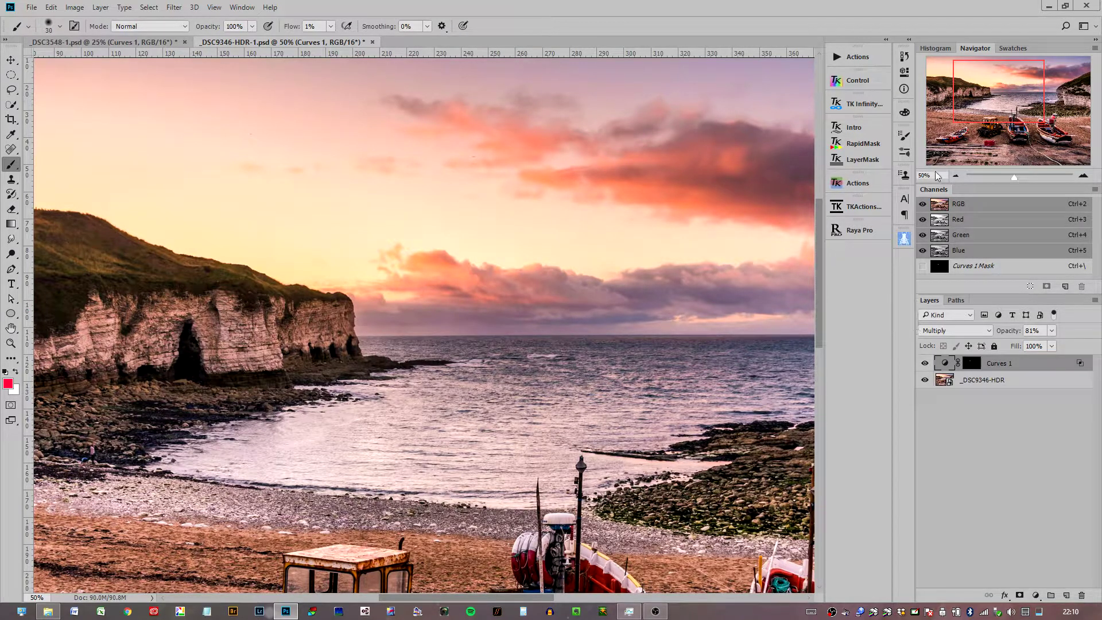
Add a second Curves adjustment layer in Multiply mode for the right-hand headland and invert its mask to black.
{"action": "left_click_drag", "start_coordinate": [1063, 123], "coordinate": [1066, 95]}
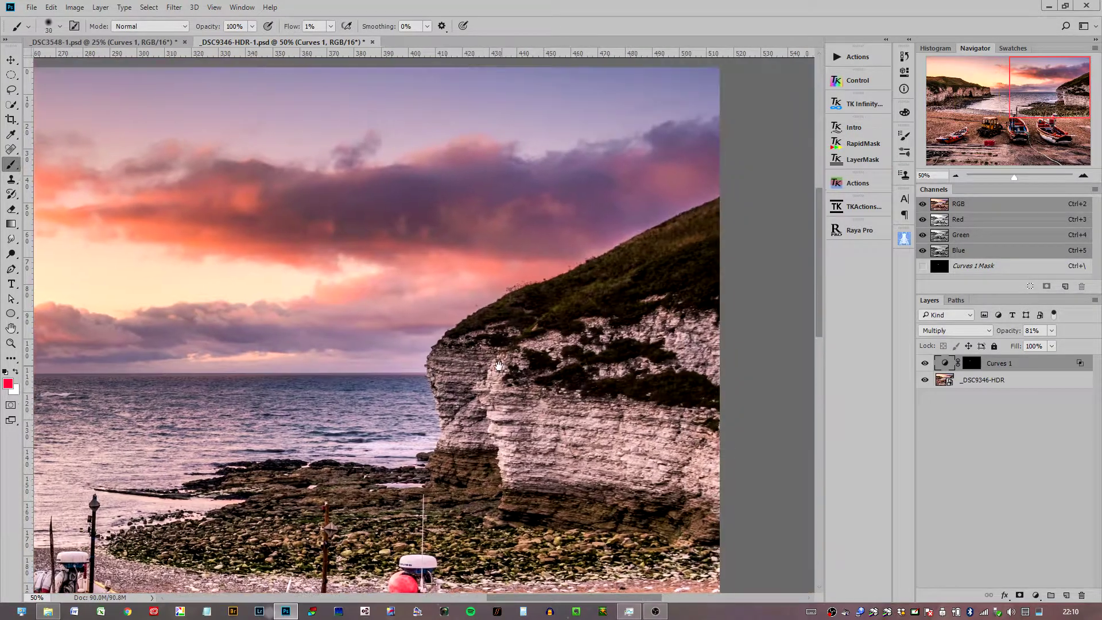
{"action": "scroll", "coordinate": [579, 354], "scroll_direction": "right", "scroll_amount": 5}
{"action": "scroll", "coordinate": [579, 354], "scroll_direction": "up", "scroll_amount": 1}
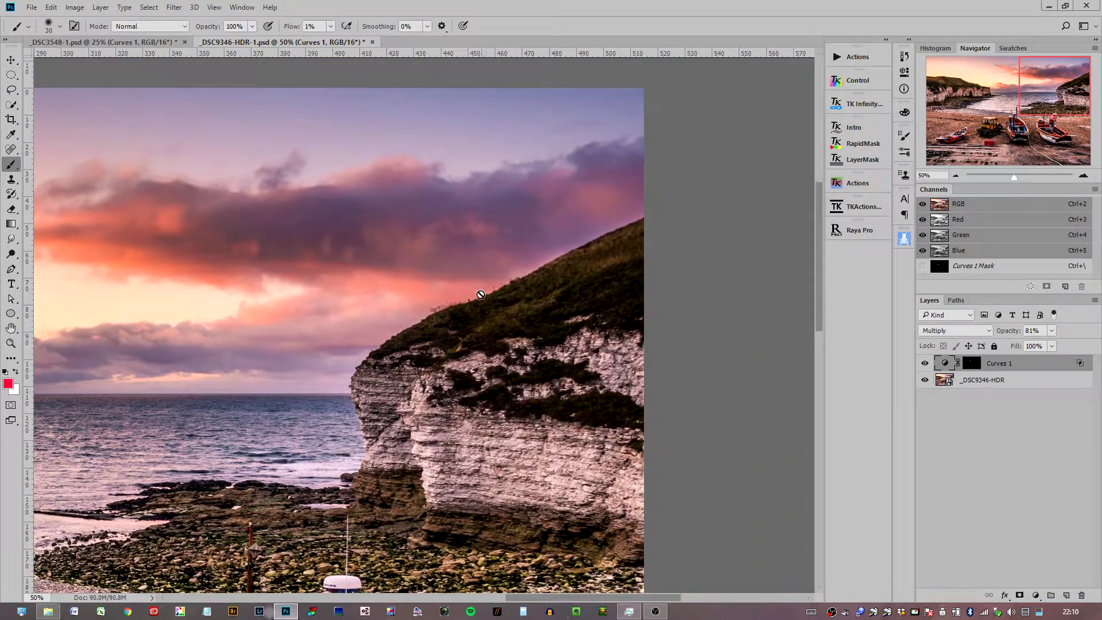
{"action": "left_click", "coordinate": [1037, 597]}
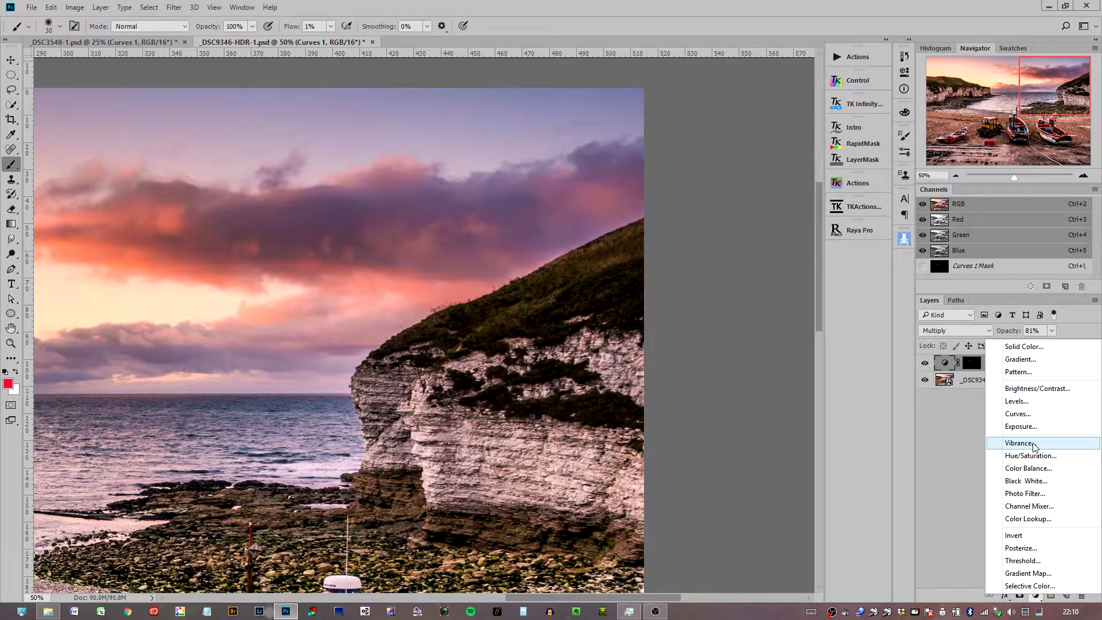
{"action": "left_click", "coordinate": [1019, 414]}
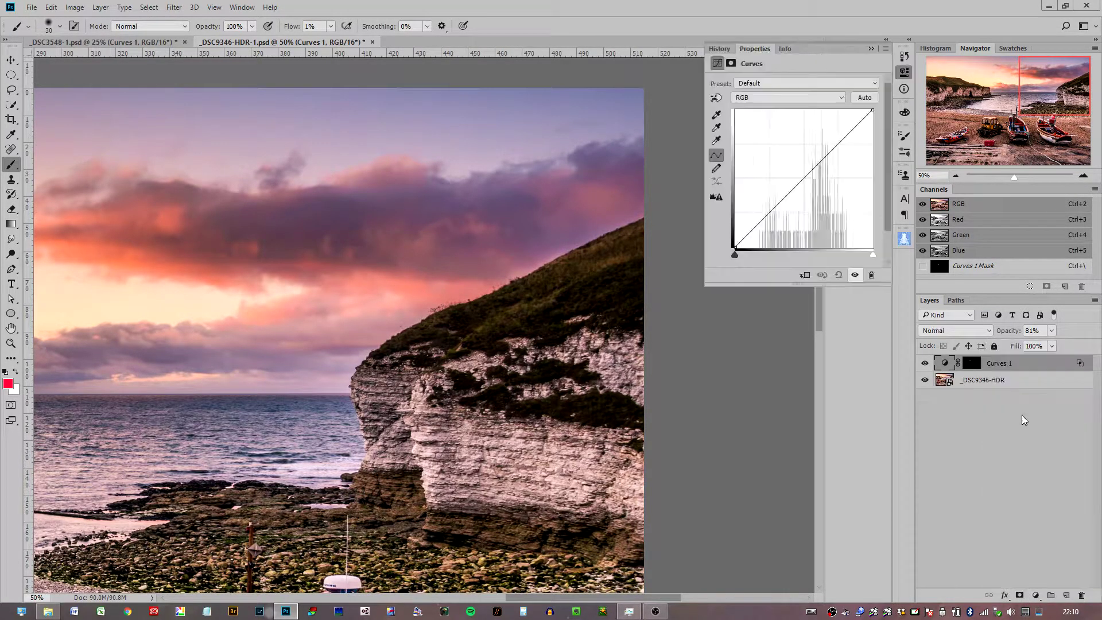
{"action": "left_click", "coordinate": [970, 329]}
{"action": "left_click", "coordinate": [931, 373]}
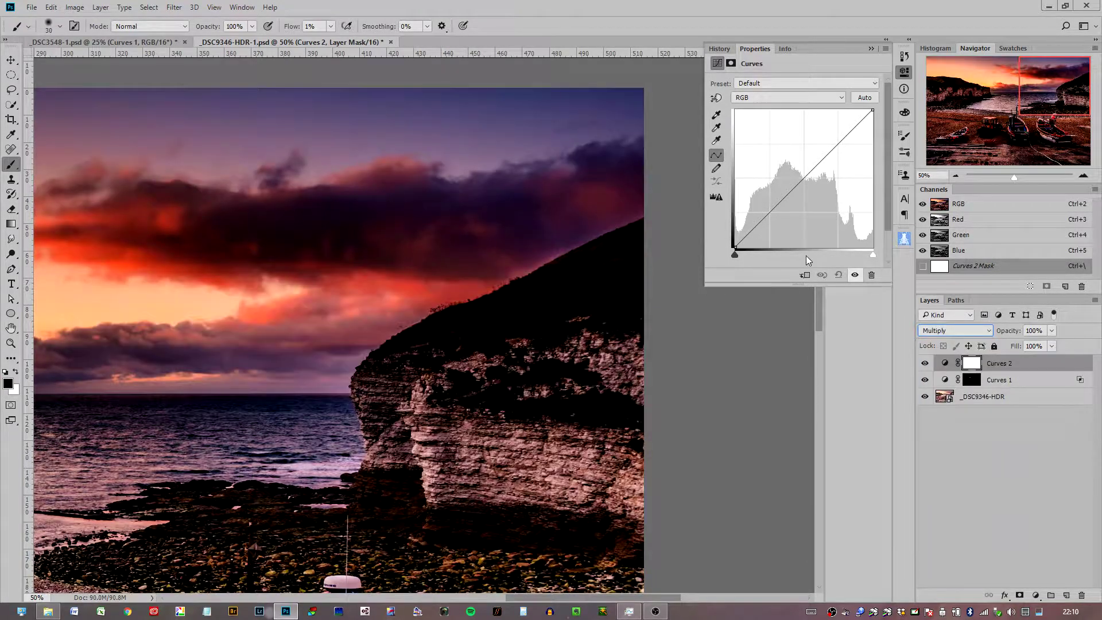
{"action": "key", "text": "ctrl+i"}
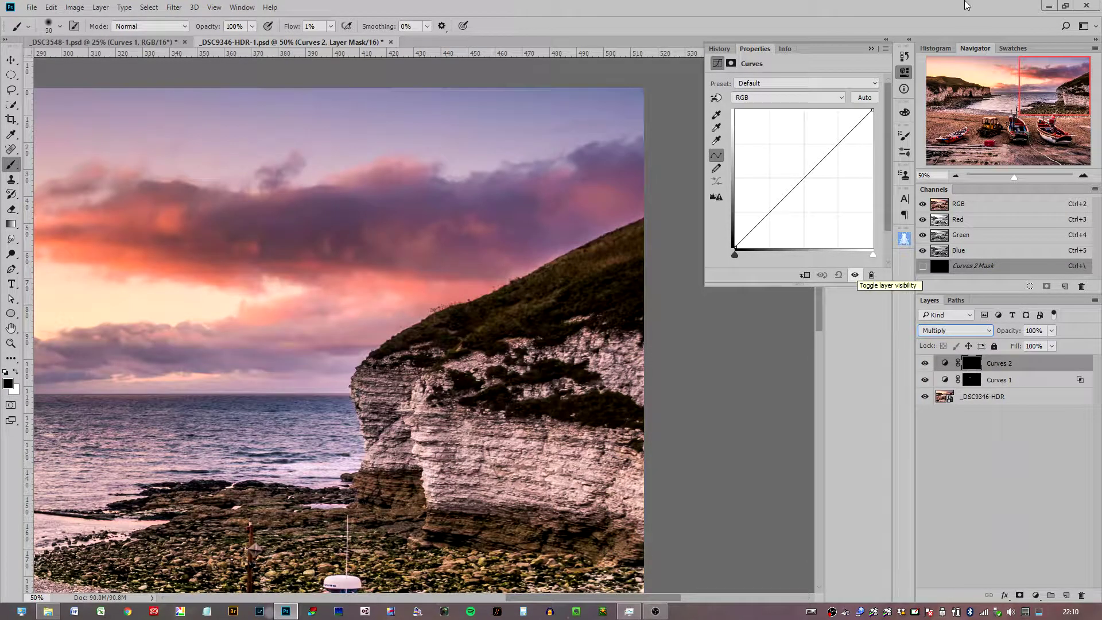
{"action": "left_click", "coordinate": [871, 48]}
Paint white on the Curves 2 mask along the right-hand cliff's seaward edge with a 125 px brush.
{"action": "left_click", "coordinate": [1084, 176]}
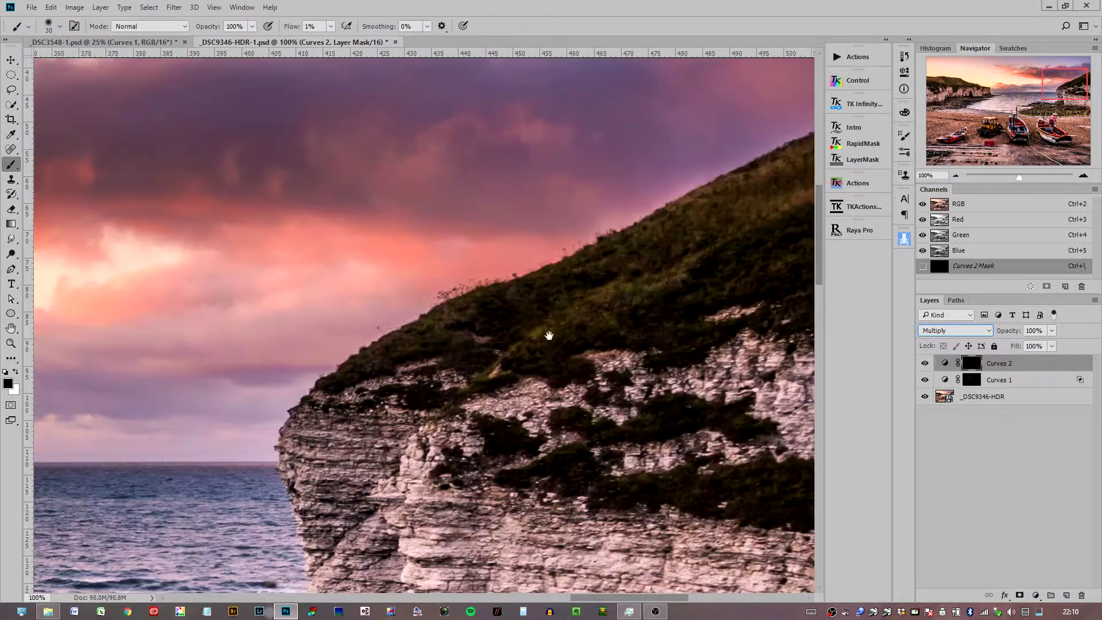
{"action": "left_click_drag", "start_coordinate": [549, 332], "coordinate": [620, 211]}
{"action": "left_click_drag", "start_coordinate": [493, 228], "coordinate": [446, 300]}
{"action": "key", "text": "bracketright"}
{"action": "key", "text": "bracketright"}
{"action": "key", "text": "bracketright"}
{"action": "key", "text": "bracketright"}
{"action": "key", "text": "bracketright"}
{"action": "key", "text": "bracketright"}
{"action": "key", "text": "bracketright"}
{"action": "key", "text": "bracketright"}
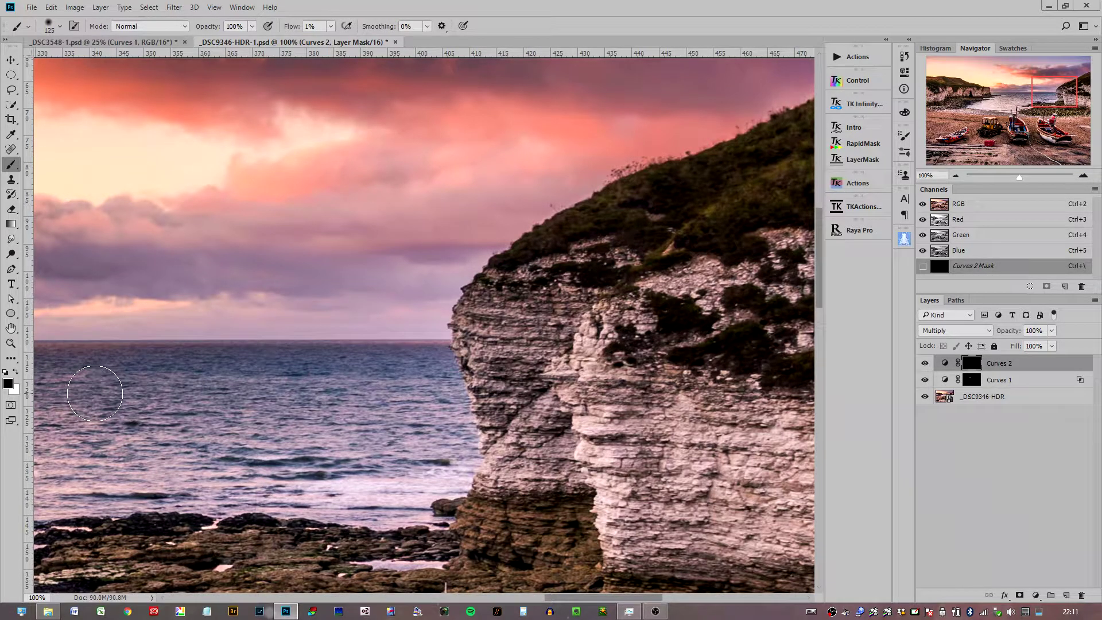
{"action": "key", "text": "x"}
{"action": "mouse_move", "coordinate": [514, 319]}
{"action": "left_mouse_down"}
{"action": "mouse_move", "coordinate": [521, 234]}
{"action": "mouse_move", "coordinate": [556, 229]}
{"action": "mouse_move", "coordinate": [462, 305]}
{"action": "mouse_move", "coordinate": [460, 371]}
{"action": "mouse_move", "coordinate": [493, 458]}
{"action": "mouse_move", "coordinate": [483, 458]}
{"action": "mouse_move", "coordinate": [485, 423]}
{"action": "mouse_move", "coordinate": [472, 465]}
{"action": "mouse_move", "coordinate": [484, 449]}
{"action": "mouse_move", "coordinate": [469, 344]}
{"action": "mouse_move", "coordinate": [480, 294]}
{"action": "mouse_move", "coordinate": [515, 263]}
{"action": "mouse_move", "coordinate": [448, 325]}
{"action": "mouse_move", "coordinate": [480, 278]}
{"action": "mouse_move", "coordinate": [468, 328]}
{"action": "mouse_move", "coordinate": [487, 433]}
{"action": "mouse_move", "coordinate": [461, 285]}
{"action": "mouse_move", "coordinate": [449, 294]}
{"action": "mouse_move", "coordinate": [465, 290]}
{"action": "mouse_move", "coordinate": [456, 254]}
{"action": "mouse_move", "coordinate": [430, 316]}
{"action": "mouse_move", "coordinate": [363, 306]}
{"action": "mouse_move", "coordinate": [425, 312]}
{"action": "mouse_move", "coordinate": [281, 316]}
{"action": "mouse_move", "coordinate": [399, 322]}
{"action": "mouse_move", "coordinate": [290, 311]}
{"action": "mouse_move", "coordinate": [443, 292]}
{"action": "mouse_move", "coordinate": [460, 374]}
{"action": "mouse_move", "coordinate": [501, 275]}
{"action": "mouse_move", "coordinate": [391, 261]}
{"action": "mouse_move", "coordinate": [548, 212]}
{"action": "mouse_move", "coordinate": [511, 228]}
{"action": "mouse_move", "coordinate": [448, 315]}
{"action": "mouse_move", "coordinate": [465, 428]}
{"action": "left_mouse_up"}
Paint white on the Curves 2 mask along the right headland's grassy slope against the sky, enlarging the brush to 200 px.
{"action": "left_click_drag", "start_coordinate": [460, 352], "coordinate": [69, 514]}
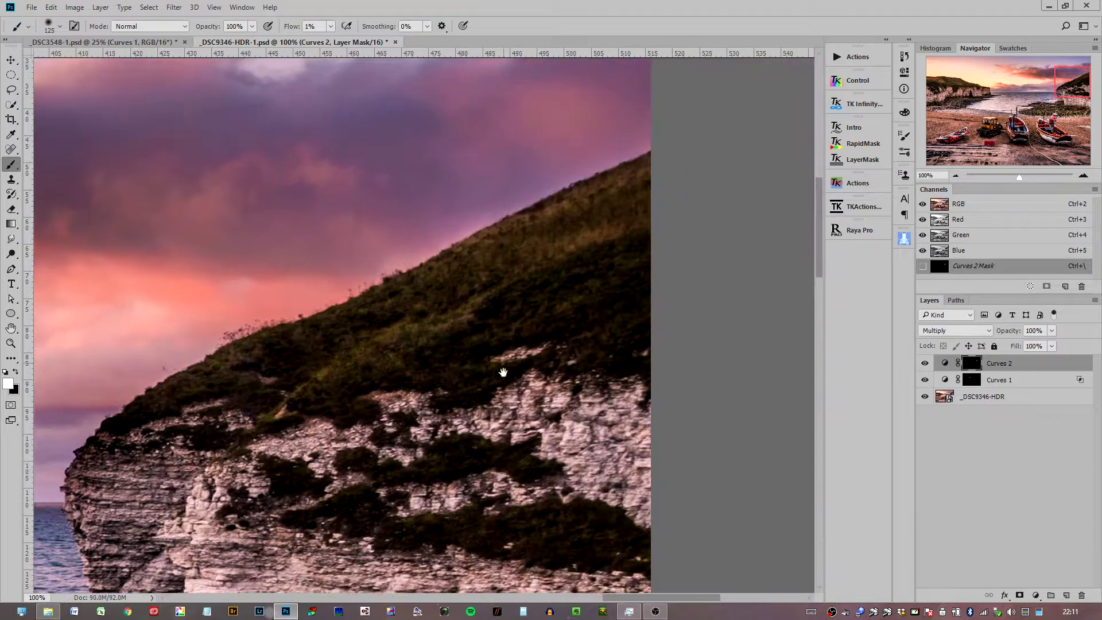
{"action": "key", "text": "bracketleft"}
{"action": "key", "text": "bracketleft"}
{"action": "mouse_move", "coordinate": [425, 257]}
{"action": "left_mouse_down"}
{"action": "mouse_move", "coordinate": [554, 215]}
{"action": "mouse_move", "coordinate": [365, 297]}
{"action": "mouse_move", "coordinate": [418, 282]}
{"action": "mouse_move", "coordinate": [489, 231]}
{"action": "mouse_move", "coordinate": [406, 271]}
{"action": "mouse_move", "coordinate": [404, 290]}
{"action": "mouse_move", "coordinate": [356, 302]}
{"action": "mouse_move", "coordinate": [423, 287]}
{"action": "mouse_move", "coordinate": [649, 173]}
{"action": "mouse_move", "coordinate": [460, 249]}
{"action": "mouse_move", "coordinate": [419, 277]}
{"action": "mouse_move", "coordinate": [466, 239]}
{"action": "mouse_move", "coordinate": [510, 233]}
{"action": "mouse_move", "coordinate": [253, 346]}
{"action": "mouse_move", "coordinate": [470, 258]}
{"action": "mouse_move", "coordinate": [438, 268]}
{"action": "mouse_move", "coordinate": [390, 256]}
{"action": "mouse_move", "coordinate": [516, 188]}
{"action": "mouse_move", "coordinate": [437, 234]}
{"action": "mouse_move", "coordinate": [607, 158]}
{"action": "mouse_move", "coordinate": [419, 232]}
{"action": "mouse_move", "coordinate": [662, 112]}
{"action": "mouse_move", "coordinate": [465, 212]}
{"action": "mouse_move", "coordinate": [492, 192]}
{"action": "left_mouse_up"}
{"action": "key", "text": "bracketright"}
{"action": "key", "text": "bracketright"}
{"action": "key", "text": "bracketright"}
{"action": "key", "text": "bracketright"}
{"action": "key", "text": "bracketright"}
{"action": "mouse_move", "coordinate": [648, 126]}
{"action": "left_mouse_down"}
{"action": "mouse_move", "coordinate": [436, 216]}
{"action": "mouse_move", "coordinate": [670, 112]}
{"action": "mouse_move", "coordinate": [313, 266]}
{"action": "mouse_move", "coordinate": [491, 215]}
{"action": "mouse_move", "coordinate": [503, 198]}
{"action": "mouse_move", "coordinate": [281, 290]}
{"action": "mouse_move", "coordinate": [434, 242]}
{"action": "mouse_move", "coordinate": [633, 144]}
{"action": "mouse_move", "coordinate": [346, 256]}
{"action": "mouse_move", "coordinate": [579, 142]}
{"action": "mouse_move", "coordinate": [321, 276]}
{"action": "mouse_move", "coordinate": [419, 243]}
{"action": "mouse_move", "coordinate": [402, 252]}
{"action": "mouse_move", "coordinate": [340, 279]}
{"action": "mouse_move", "coordinate": [420, 227]}
{"action": "mouse_move", "coordinate": [690, 106]}
{"action": "mouse_move", "coordinate": [373, 214]}
{"action": "mouse_move", "coordinate": [574, 133]}
{"action": "mouse_move", "coordinate": [443, 185]}
{"action": "mouse_move", "coordinate": [596, 145]}
{"action": "mouse_move", "coordinate": [489, 218]}
{"action": "mouse_move", "coordinate": [672, 149]}
{"action": "mouse_move", "coordinate": [605, 205]}
{"action": "mouse_move", "coordinate": [606, 217]}
{"action": "mouse_move", "coordinate": [637, 200]}
{"action": "mouse_move", "coordinate": [631, 207]}
{"action": "mouse_move", "coordinate": [647, 207]}
{"action": "mouse_move", "coordinate": [615, 218]}
{"action": "mouse_move", "coordinate": [646, 208]}
{"action": "mouse_move", "coordinate": [616, 219]}
{"action": "mouse_move", "coordinate": [645, 194]}
{"action": "mouse_move", "coordinate": [439, 308]}
{"action": "mouse_move", "coordinate": [467, 300]}
{"action": "mouse_move", "coordinate": [646, 205]}
{"action": "mouse_move", "coordinate": [446, 290]}
{"action": "mouse_move", "coordinate": [418, 316]}
{"action": "mouse_move", "coordinate": [652, 205]}
{"action": "mouse_move", "coordinate": [636, 221]}
{"action": "mouse_move", "coordinate": [625, 288]}
{"action": "mouse_move", "coordinate": [580, 246]}
{"action": "mouse_move", "coordinate": [256, 401]}
{"action": "mouse_move", "coordinate": [215, 399]}
{"action": "mouse_move", "coordinate": [155, 423]}
{"action": "mouse_move", "coordinate": [143, 445]}
{"action": "mouse_move", "coordinate": [167, 436]}
{"action": "mouse_move", "coordinate": [117, 458]}
{"action": "mouse_move", "coordinate": [120, 472]}
{"action": "mouse_move", "coordinate": [274, 426]}
{"action": "mouse_move", "coordinate": [345, 357]}
{"action": "mouse_move", "coordinate": [389, 350]}
{"action": "mouse_move", "coordinate": [564, 266]}
{"action": "mouse_move", "coordinate": [507, 278]}
{"action": "mouse_move", "coordinate": [614, 254]}
{"action": "left_mouse_up"}
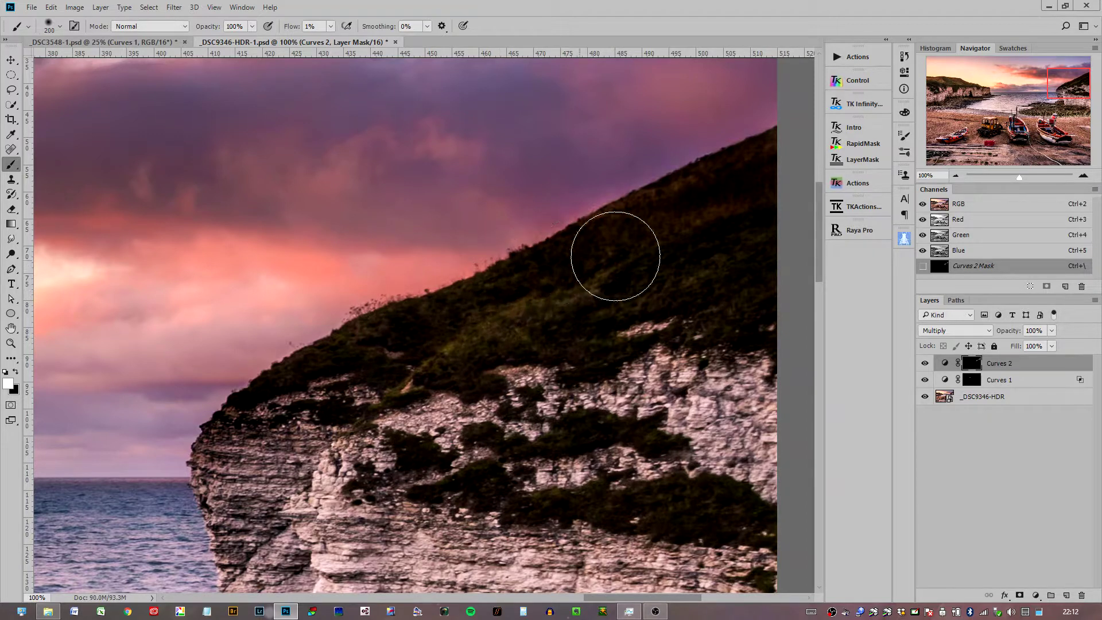
Compare the whole image at 25% zoom with the Curves 2 layer hidden and shown.
{"action": "left_click", "coordinate": [955, 175]}
{"action": "left_click", "coordinate": [956, 176]}
{"action": "left_click", "coordinate": [956, 175]}
{"action": "left_click", "coordinate": [956, 175]}
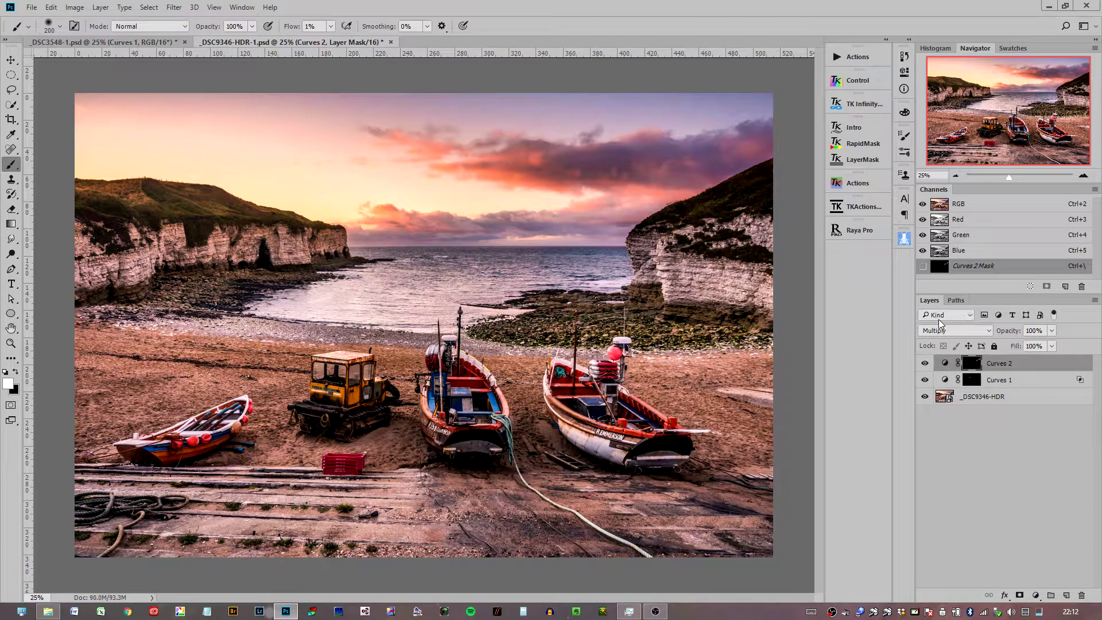
{"action": "left_click", "coordinate": [925, 365]}
{"action": "left_click", "coordinate": [925, 365]}
{"action": "left_click", "coordinate": [925, 365]}
{"action": "left_click", "coordinate": [924, 365]}
Reduce the brush size to 60 px for finer mask work on the right headland's slope at 50% zoom.
{"action": "left_click", "coordinate": [1084, 175]}
{"action": "left_click", "coordinate": [1083, 176]}
{"action": "left_click_drag", "start_coordinate": [798, 155], "coordinate": [424, 287]}
{"action": "key", "text": "bracketleft"}
{"action": "key", "text": "bracketleft"}
{"action": "key", "text": "bracketleft"}
{"action": "key", "text": "bracketleft"}
{"action": "key", "text": "bracketleft"}
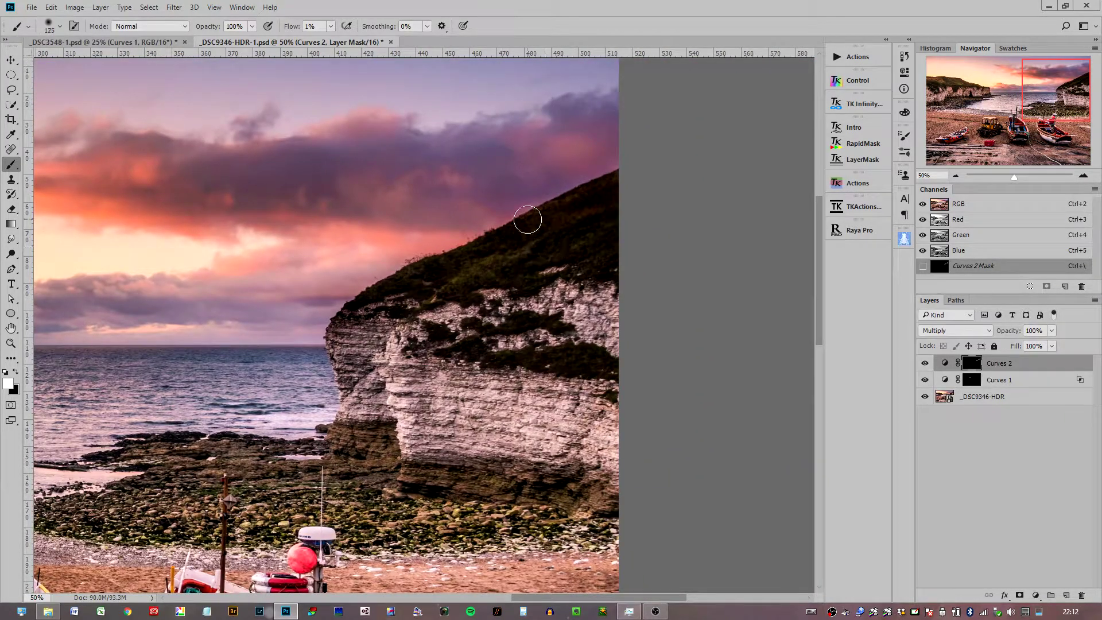
{"action": "key", "text": "bracketleft"}
{"action": "key", "text": "bracketleft"}
{"action": "key", "text": "bracketleft"}
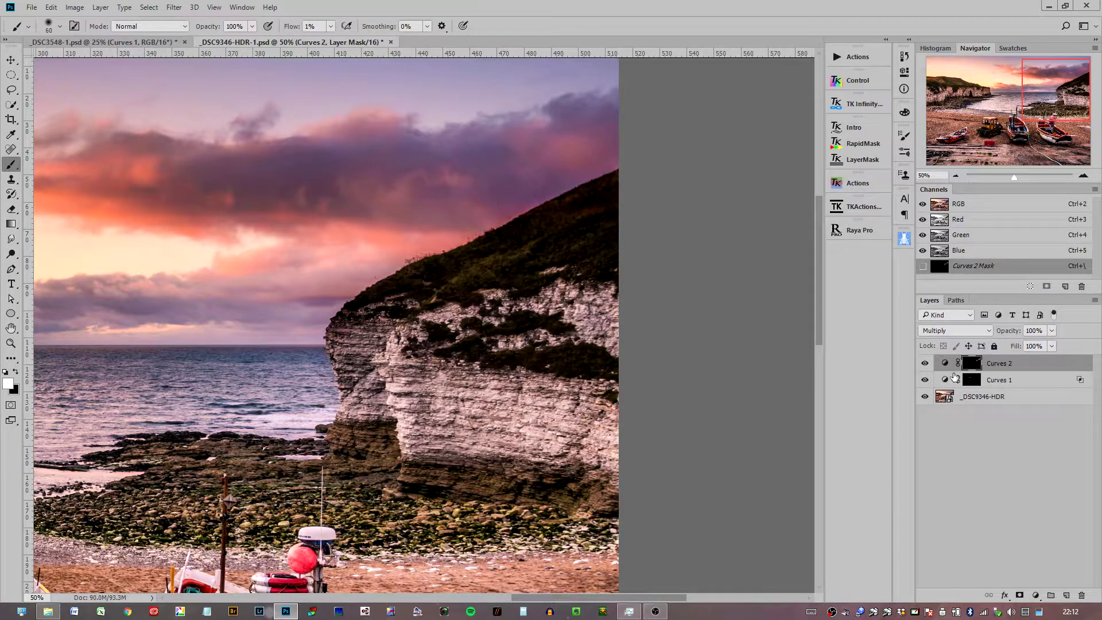
Split the underlying layer's black Blend If slider for Curves 2, with its upper half at 141, to spare the darkest tones.
{"action": "double_click", "coordinate": [1079, 366]}
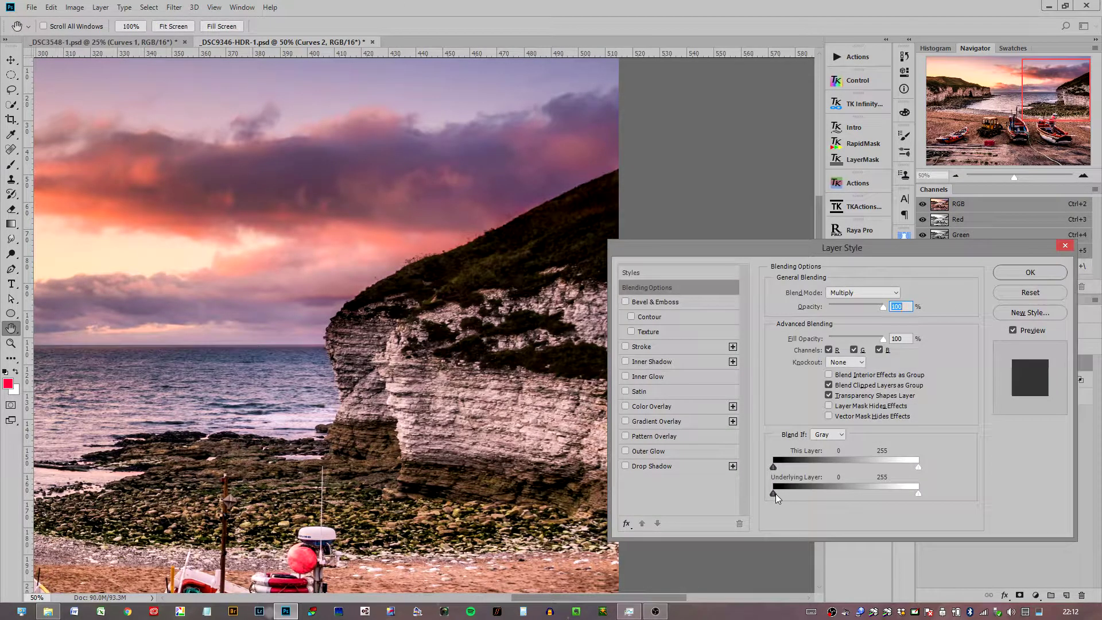
{"action": "left_click_drag", "start_coordinate": [781, 493], "coordinate": [822, 495]}
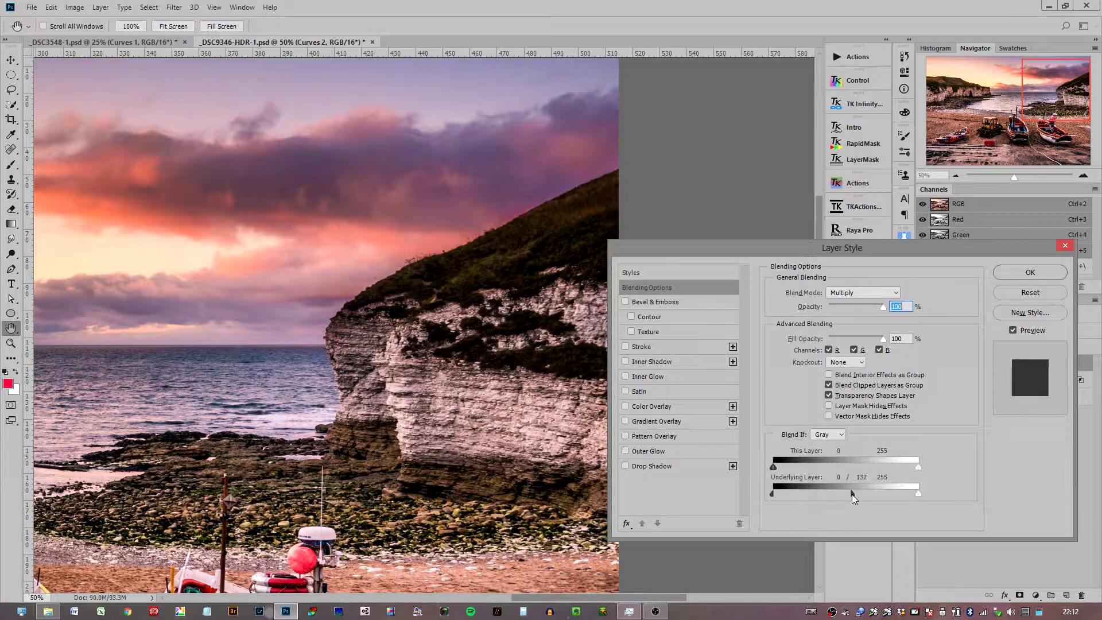
{"action": "left_click_drag", "start_coordinate": [842, 493], "coordinate": [805, 495]}
{"action": "left_click_drag", "start_coordinate": [776, 493], "coordinate": [789, 492]}
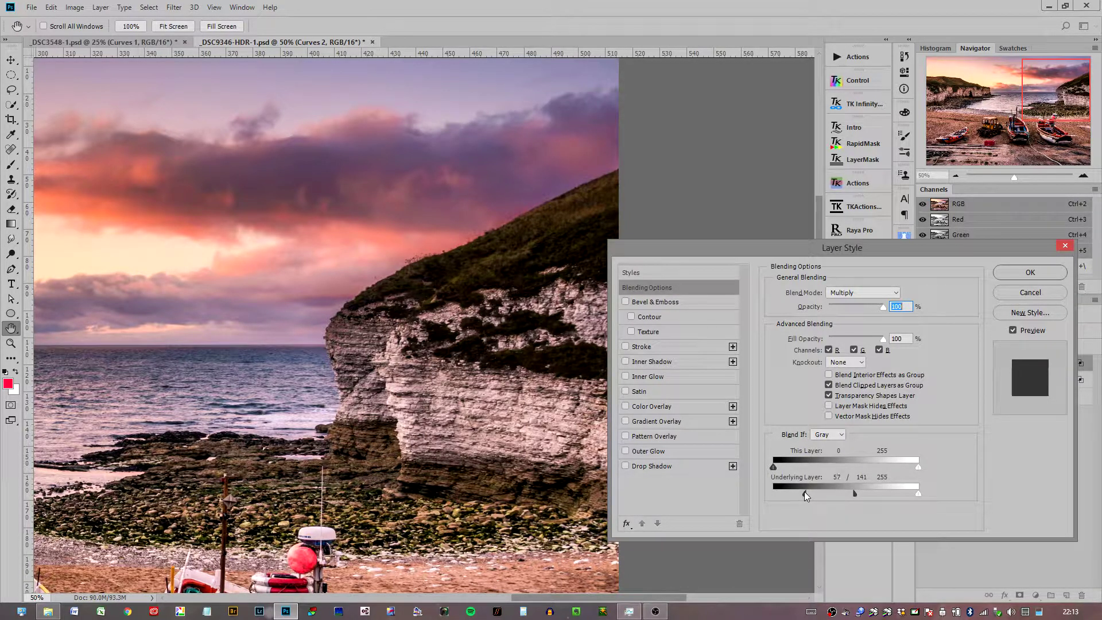
{"action": "left_click_drag", "start_coordinate": [797, 496], "coordinate": [787, 494]}
{"action": "left_click", "coordinate": [1029, 279]}
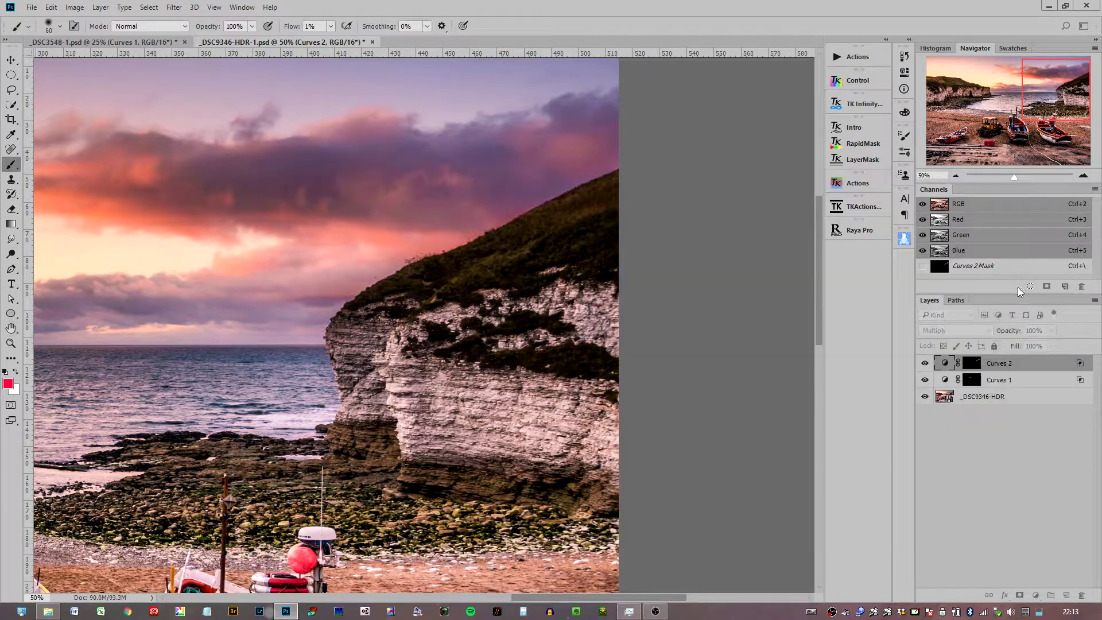
Compare the right headland with Curves 2 hidden and shown after the blending change.
{"action": "left_click", "coordinate": [925, 364]}
{"action": "left_click", "coordinate": [929, 365]}
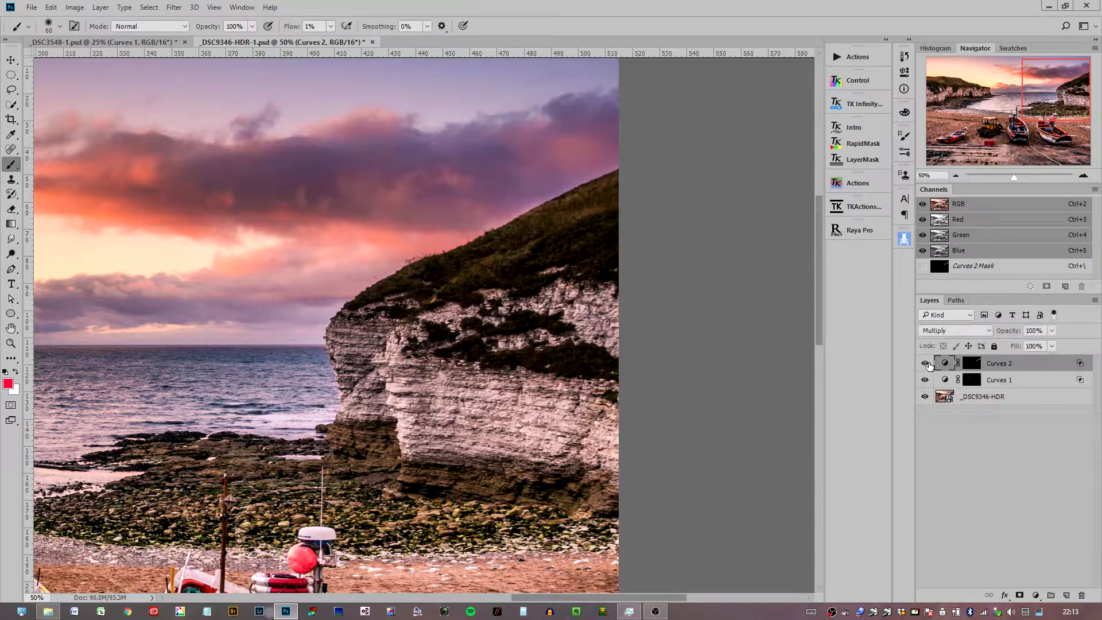
{"action": "left_click", "coordinate": [928, 365]}
{"action": "left_click", "coordinate": [929, 365]}
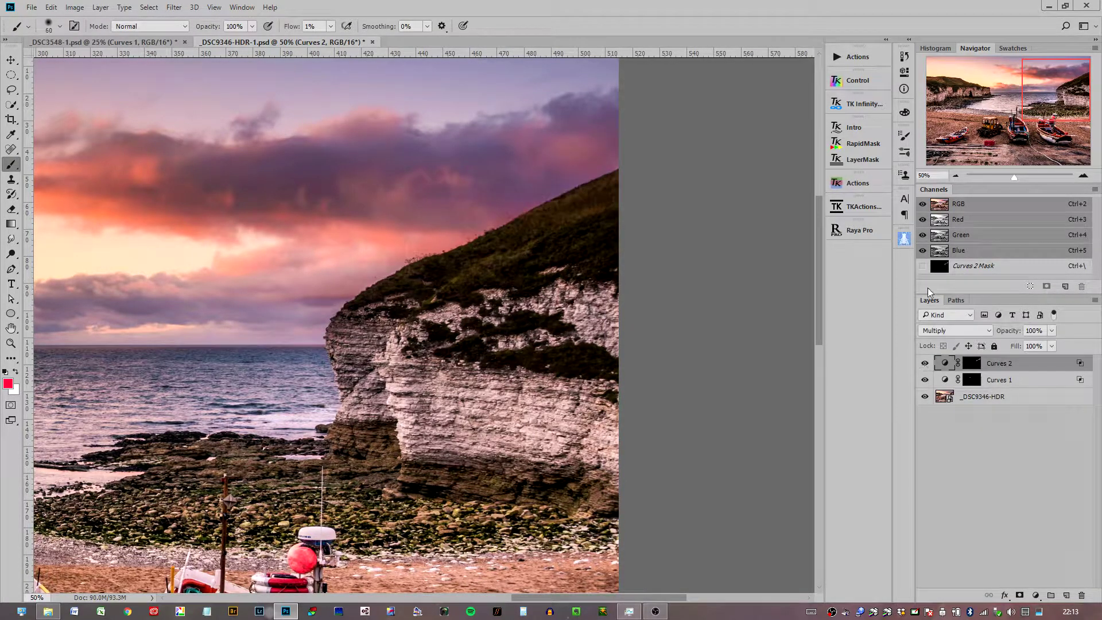
Target the Curves 2 mask and set up a black brush with 5% flow.
{"action": "key", "text": "ctrl+backslash"}
{"action": "key", "text": "d"}
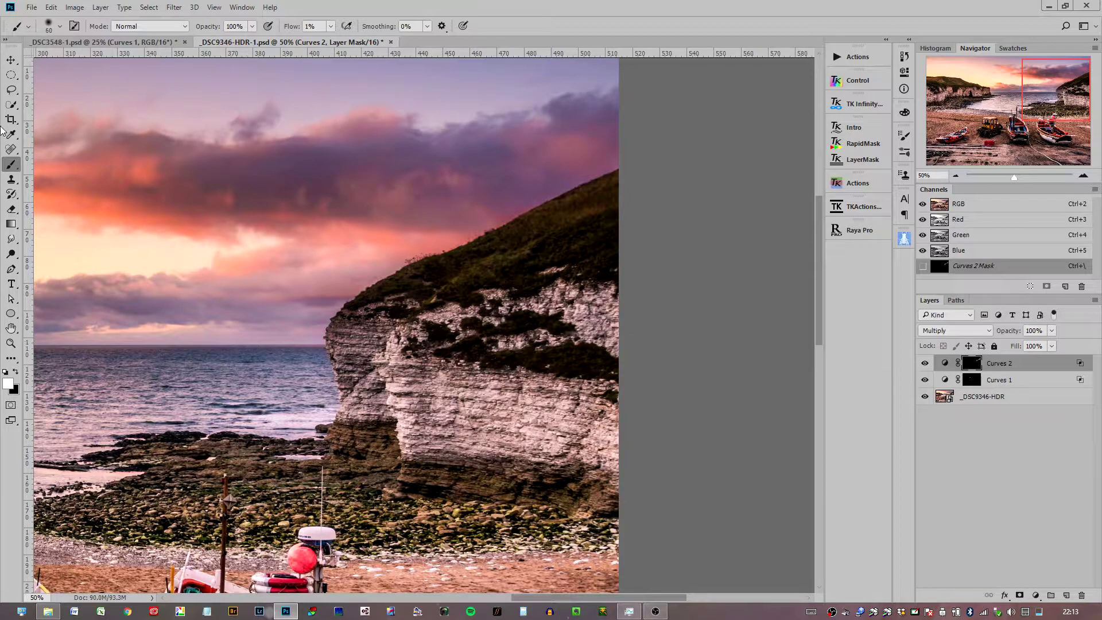
{"action": "key", "text": "x"}
{"action": "left_click", "coordinate": [291, 26]}
View the whole image at 25% zoom and compare it with the two Curves layers hidden and shown.
{"action": "left_click", "coordinate": [956, 176]}
{"action": "left_click", "coordinate": [956, 176]}
{"action": "left_click", "coordinate": [924, 379]}
{"action": "left_click", "coordinate": [923, 363]}
{"action": "left_click", "coordinate": [924, 363]}
{"action": "left_click", "coordinate": [924, 363]}
{"action": "left_click", "coordinate": [924, 363]}
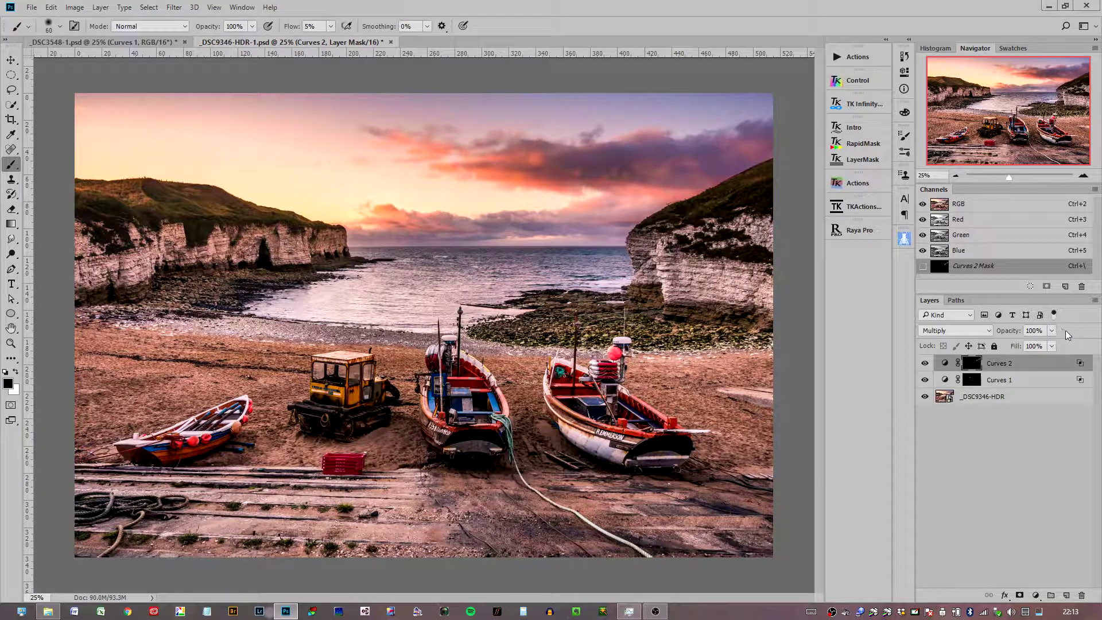
Lower the opacity of Curves 2 to 71% and compare the image with the layer hidden and shown.
{"action": "left_click_drag", "start_coordinate": [1014, 333], "coordinate": [1001, 335]}
{"action": "left_click", "coordinate": [925, 363]}
{"action": "left_click", "coordinate": [925, 364]}
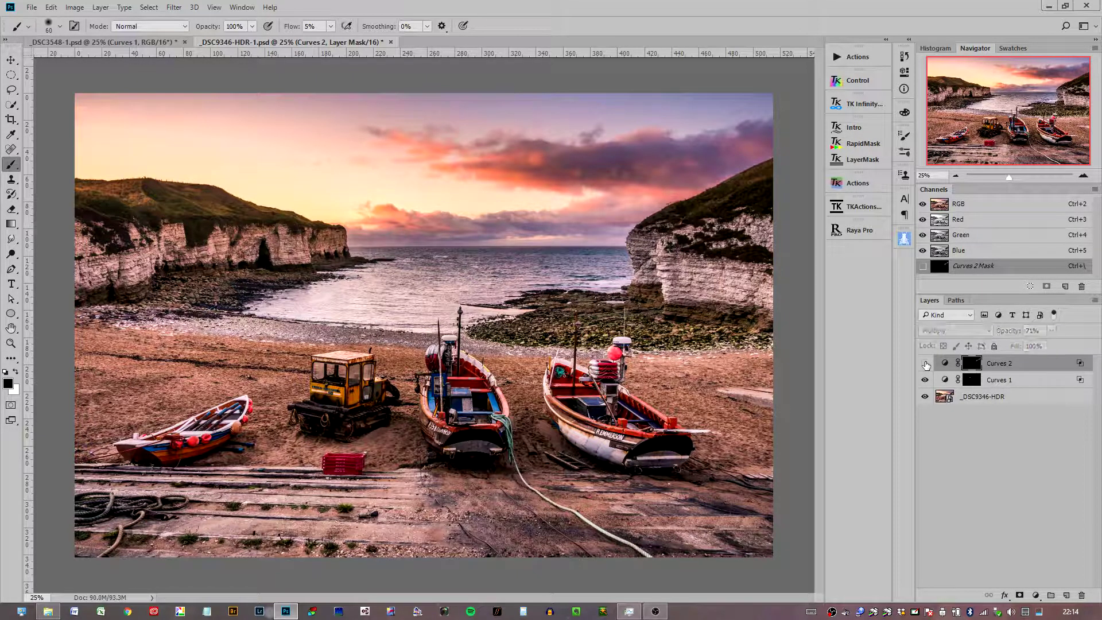
{"action": "left_click", "coordinate": [925, 364]}
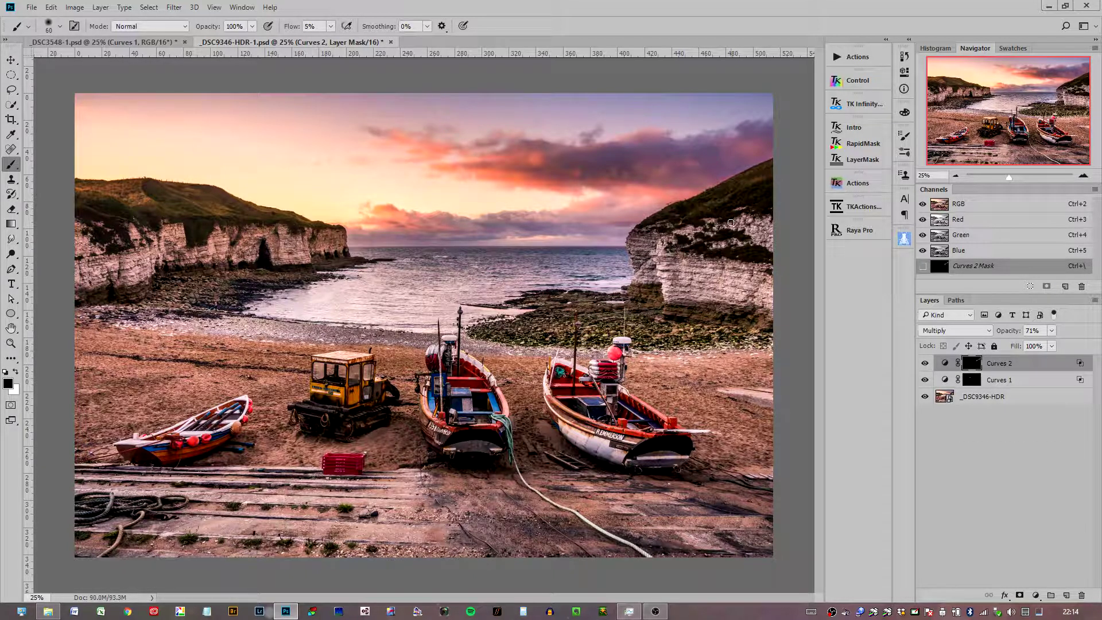
Open the curve settings, select the Curves 1 mask, and pull the middle of its RGB curve down slightly.
{"action": "double_click", "coordinate": [947, 363]}
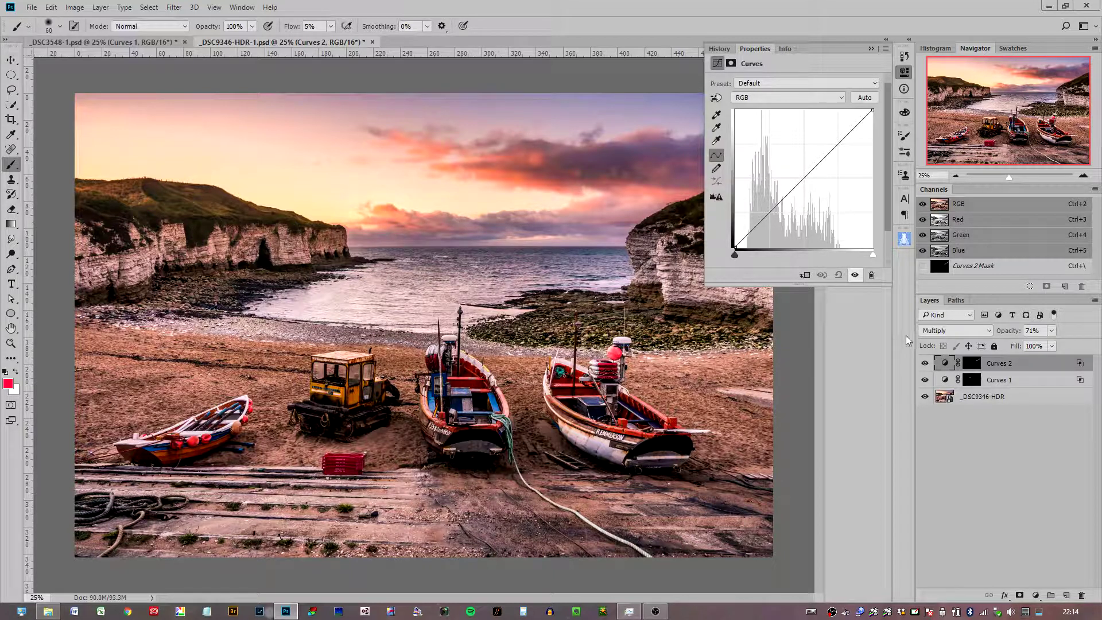
{"action": "left_click", "coordinate": [972, 379]}
{"action": "mouse_move", "coordinate": [803, 182]}
{"action": "left_mouse_down"}
{"action": "mouse_move", "coordinate": [775, 144]}
{"action": "mouse_move", "coordinate": [833, 227]}
{"action": "mouse_move", "coordinate": [789, 167]}
{"action": "mouse_move", "coordinate": [805, 200]}
{"action": "left_mouse_up"}
{"action": "left_click", "coordinate": [870, 48]}
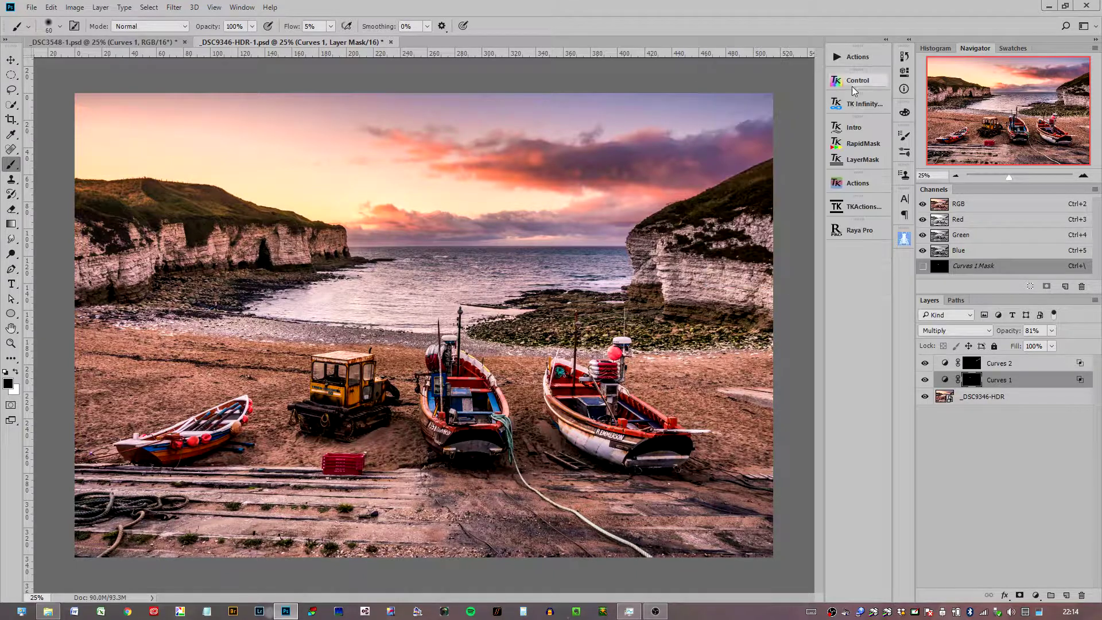